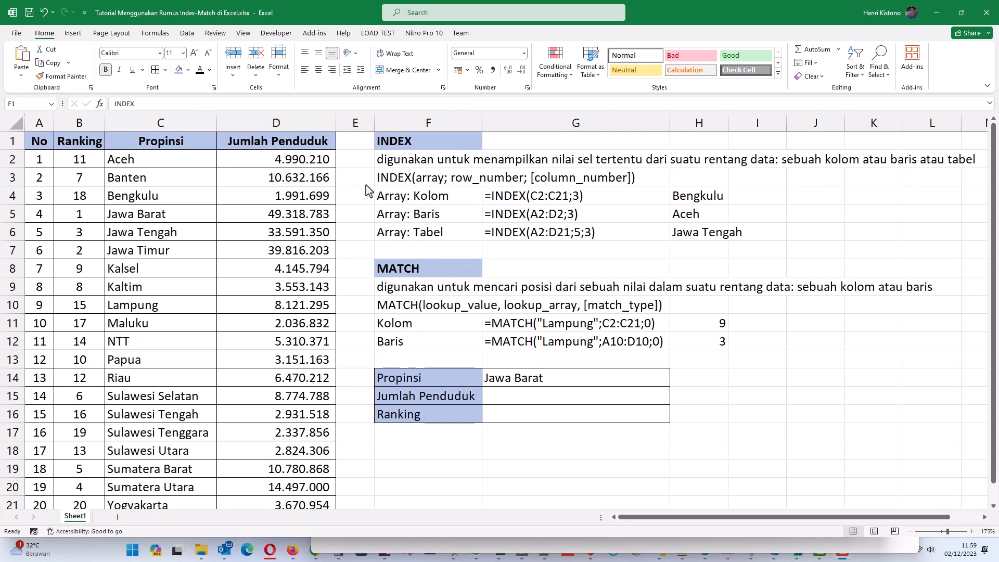
- Examine the INDEX description and syntax against single-column, single-row and whole-table ranges in the province data
{"action": "left_click", "coordinate": [402, 148]}
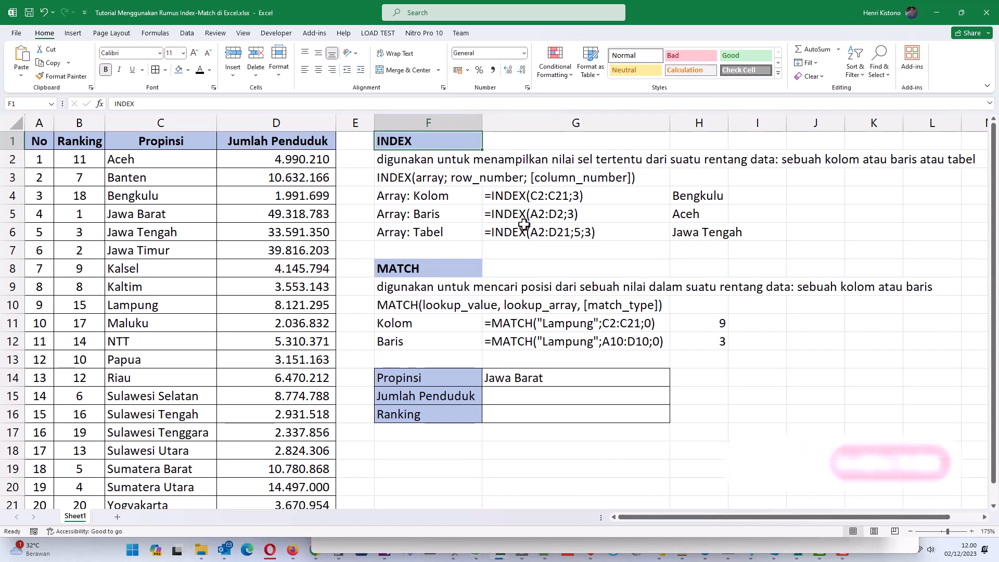
{"action": "left_click", "coordinate": [428, 175]}
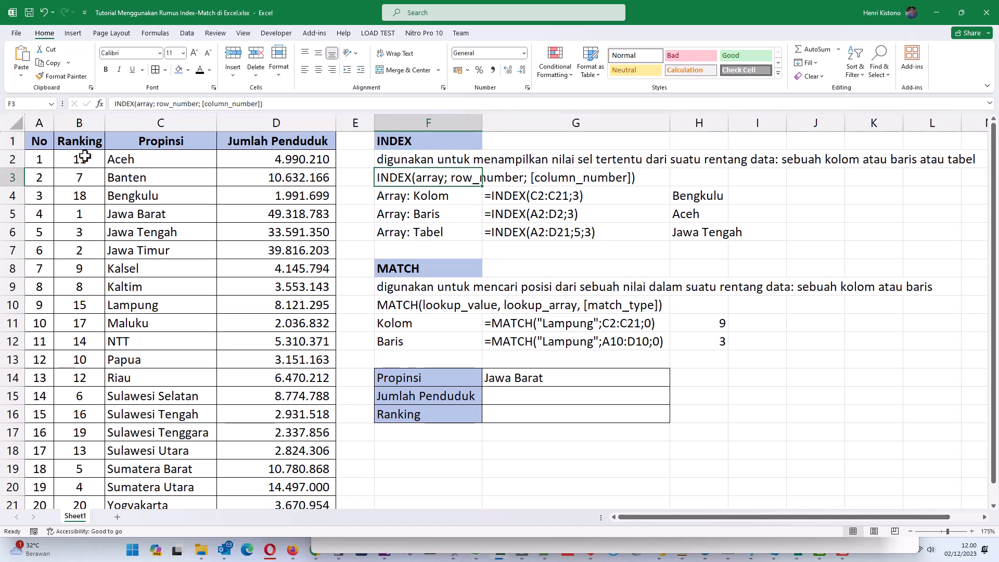
{"action": "left_click_drag", "start_coordinate": [116, 156], "coordinate": [144, 435]}
{"action": "left_click_drag", "start_coordinate": [42, 159], "coordinate": [256, 160]}
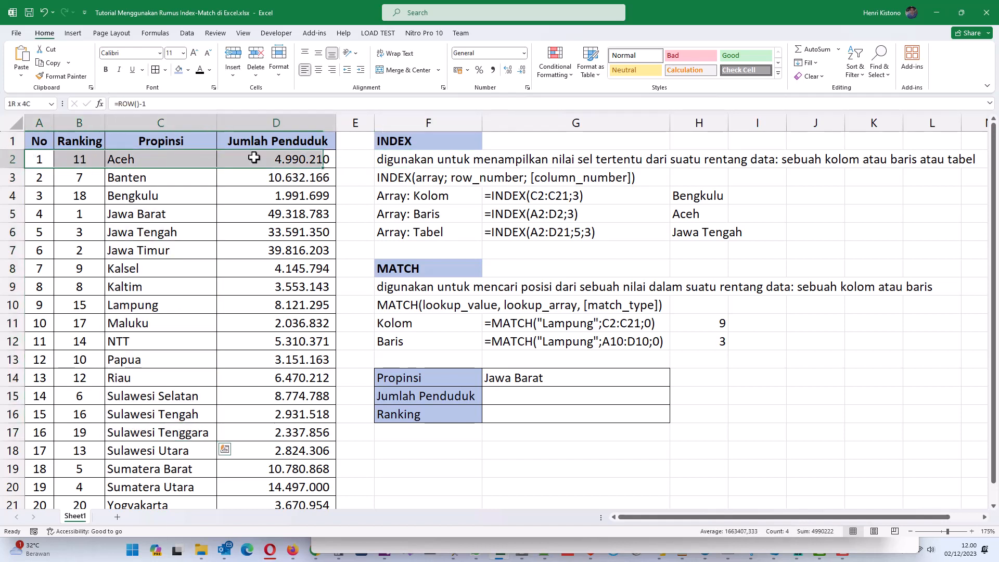
{"action": "left_click_drag", "start_coordinate": [40, 158], "coordinate": [291, 471]}
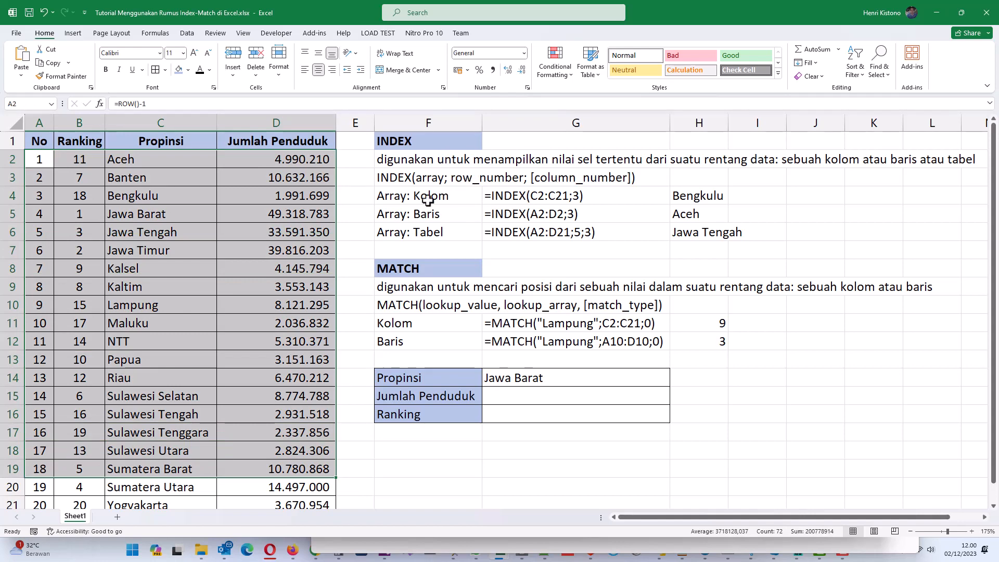
{"action": "left_click", "coordinate": [142, 159]}
{"action": "left_click_drag", "start_coordinate": [141, 159], "coordinate": [139, 309]}
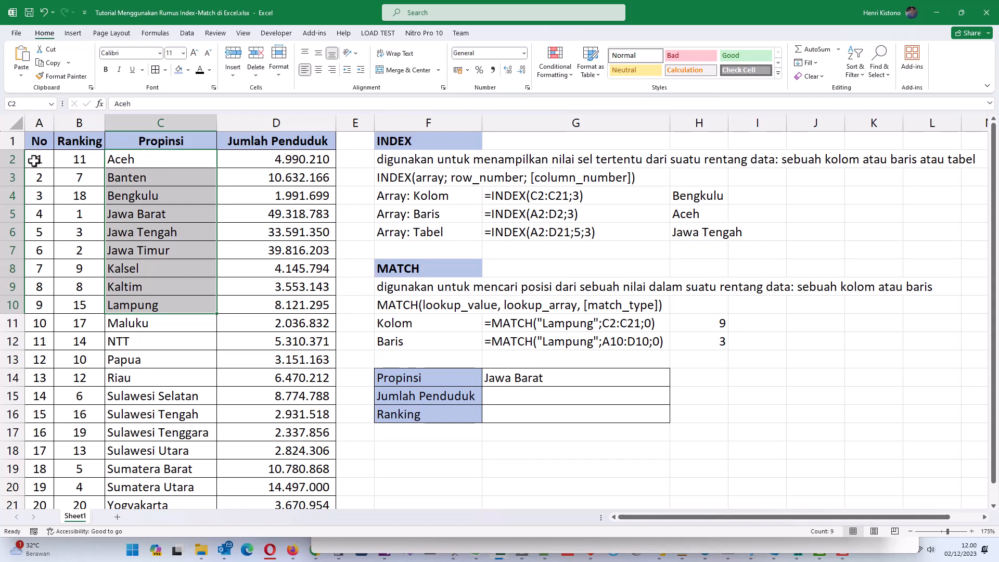
{"action": "left_click_drag", "start_coordinate": [34, 161], "coordinate": [271, 159]}
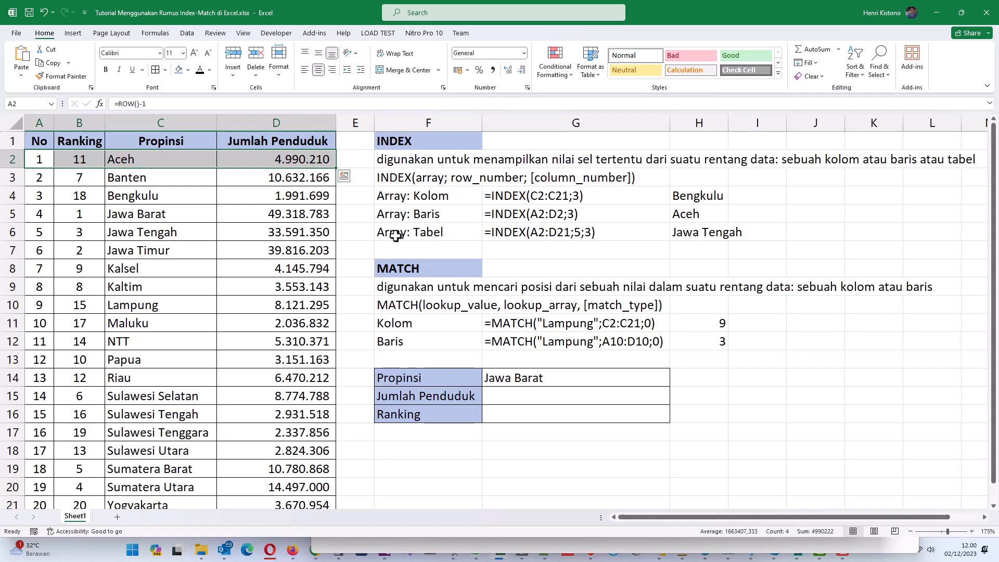
{"action": "left_click", "coordinate": [42, 160]}
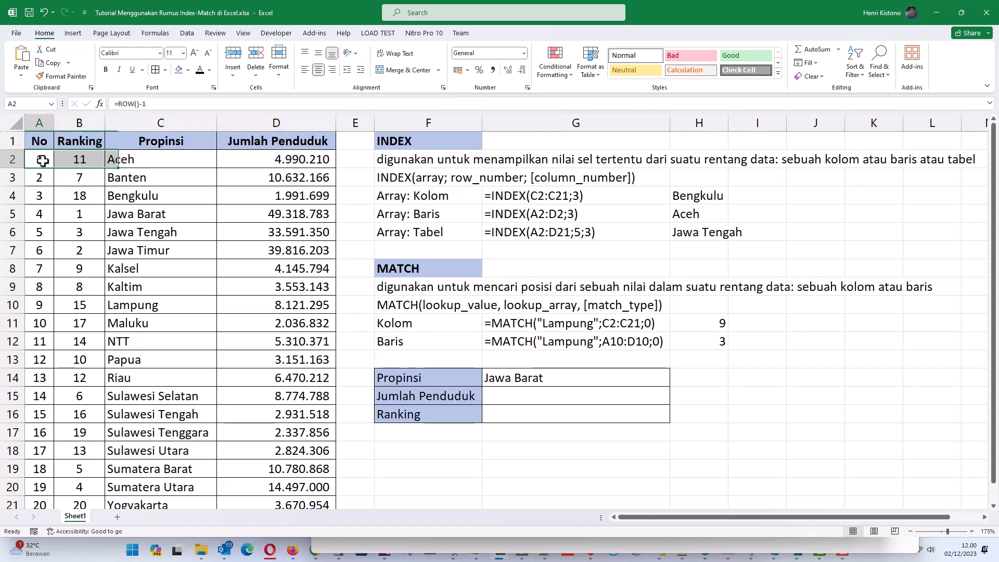
{"action": "left_click_drag", "start_coordinate": [42, 160], "coordinate": [294, 398]}
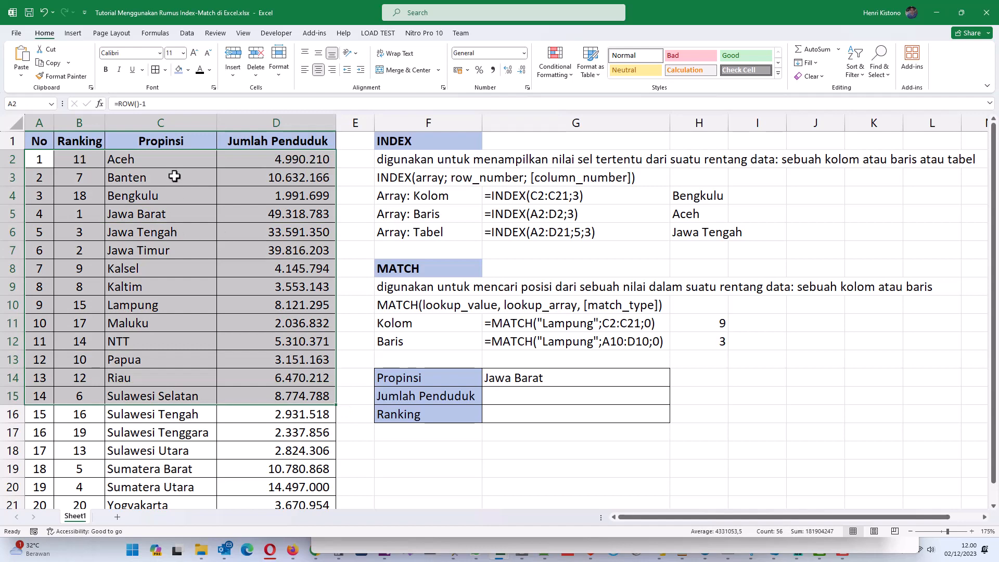
{"action": "left_click", "coordinate": [155, 249]}
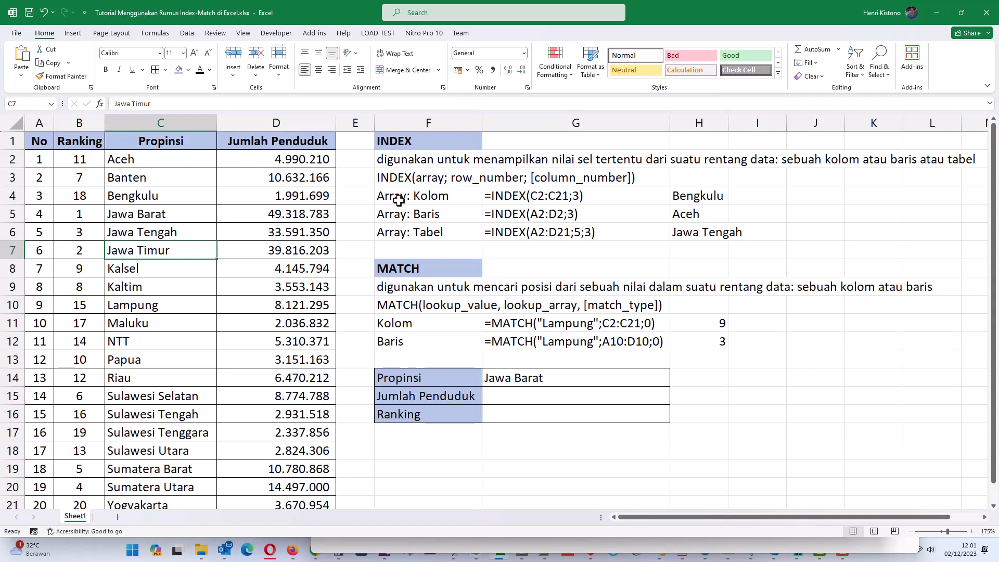
- Examine the INDEX examples for column C2:C21, row A2:D2 and table A2:D21 against their source cells
{"action": "left_click_drag", "start_coordinate": [183, 159], "coordinate": [166, 502]}
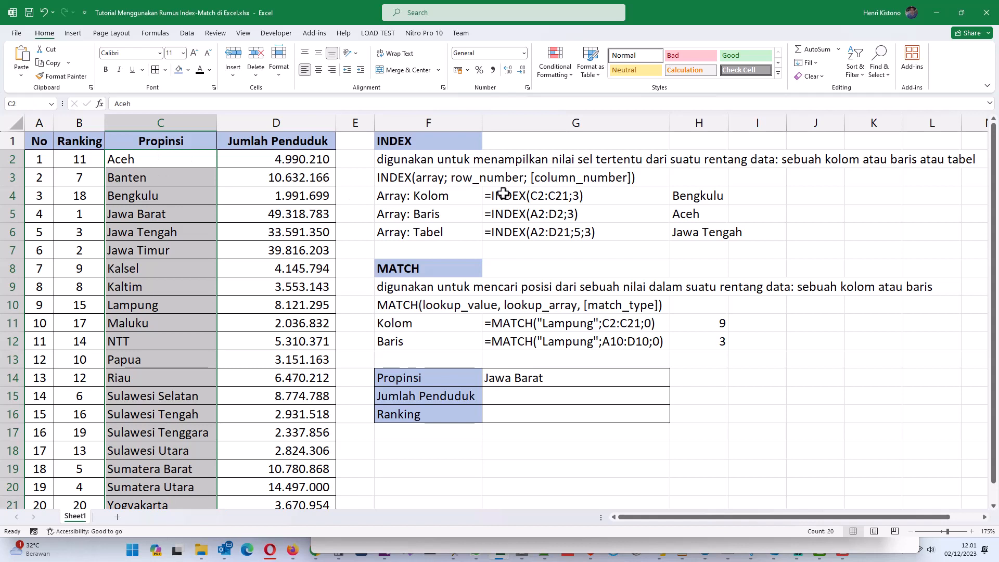
{"action": "left_click", "coordinate": [134, 196]}
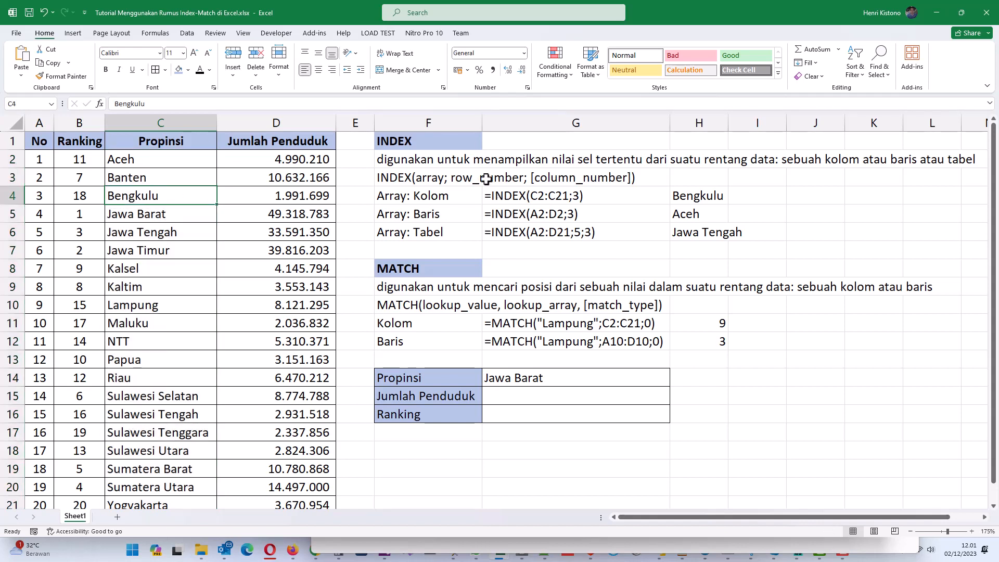
{"action": "left_click", "coordinate": [514, 197]}
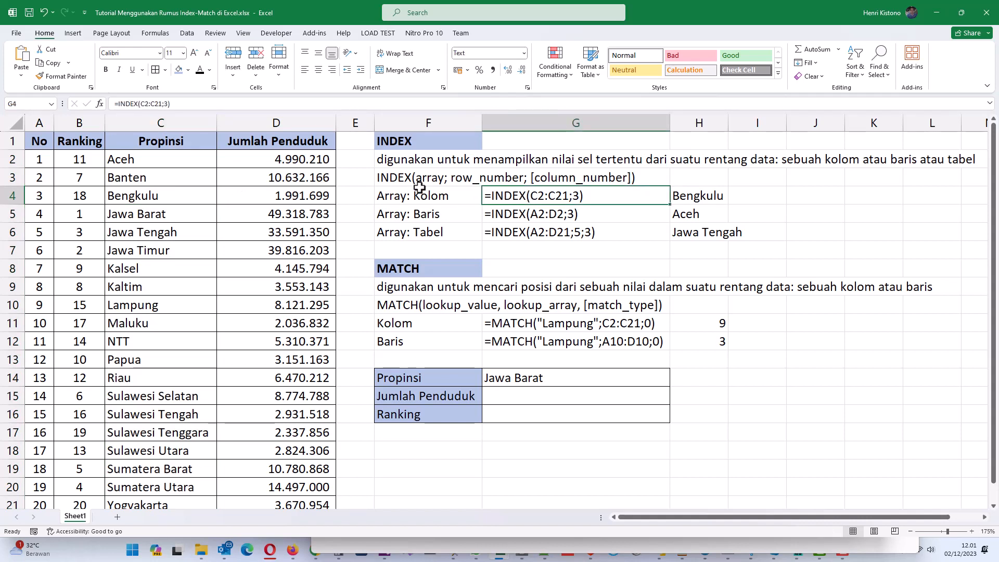
{"action": "left_click_drag", "start_coordinate": [138, 161], "coordinate": [152, 499]}
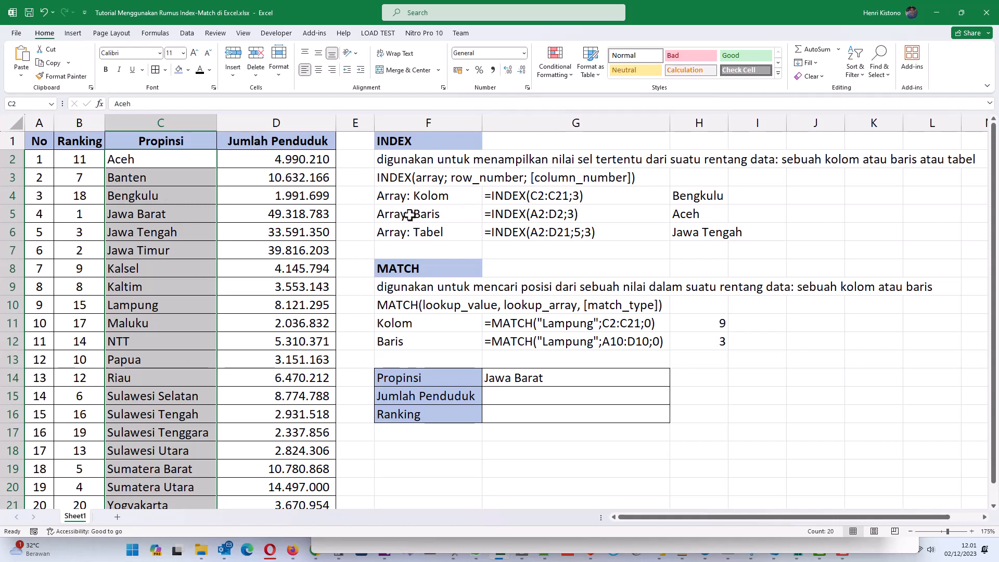
{"action": "left_click", "coordinate": [692, 217]}
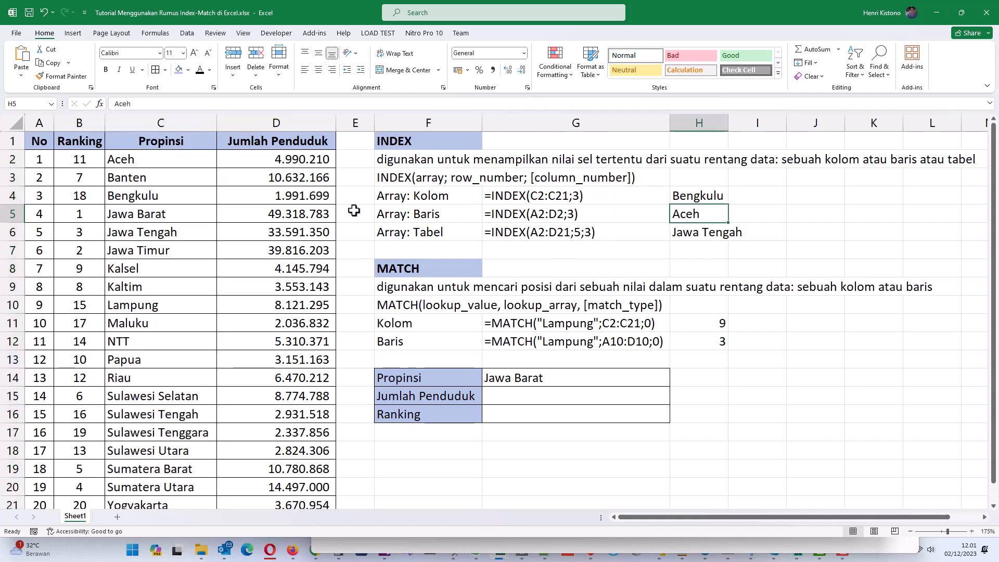
{"action": "left_click_drag", "start_coordinate": [27, 162], "coordinate": [284, 156]}
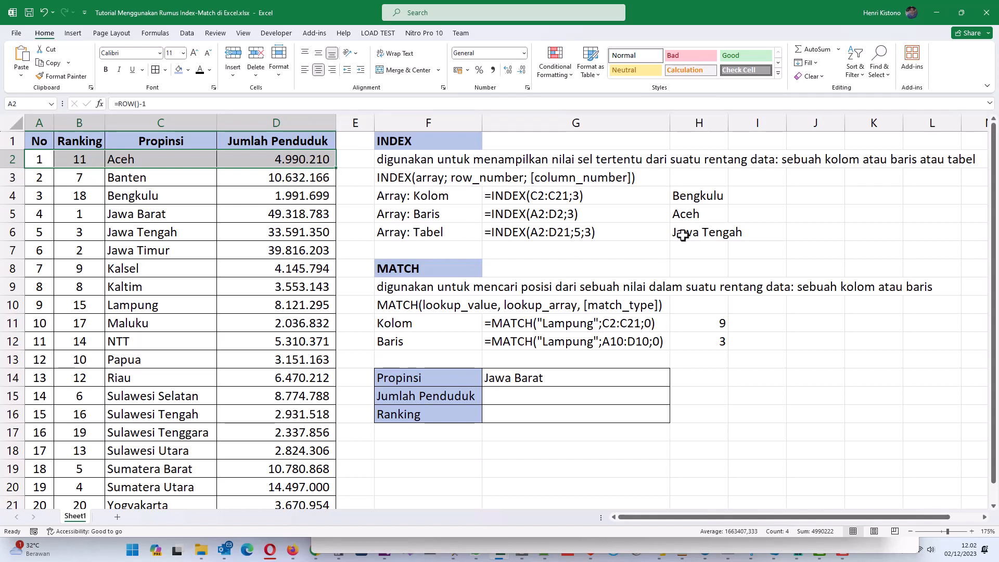
{"action": "left_click", "coordinate": [142, 232]}
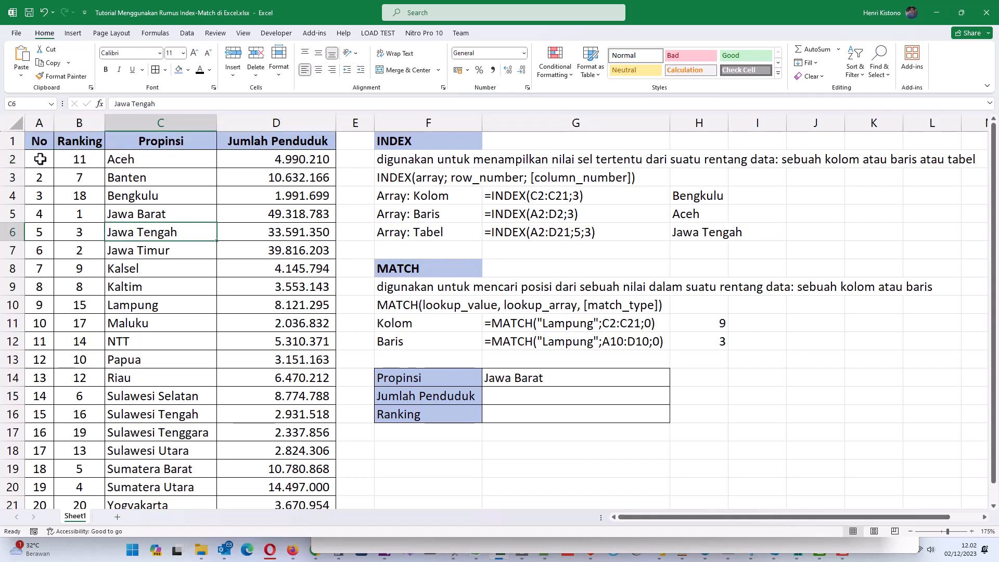
{"action": "left_click_drag", "start_coordinate": [40, 159], "coordinate": [313, 498]}
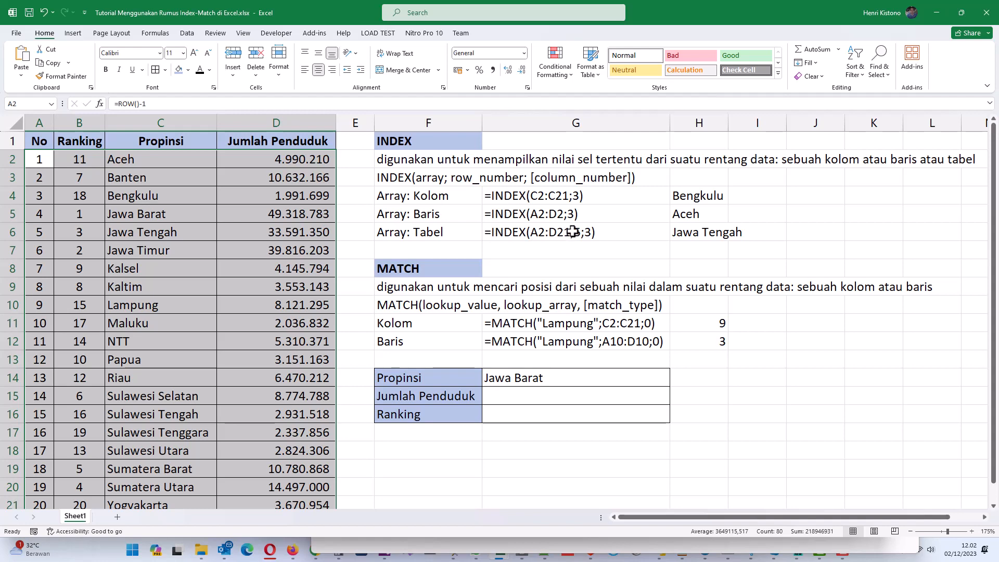
{"action": "left_click", "coordinate": [150, 239]}
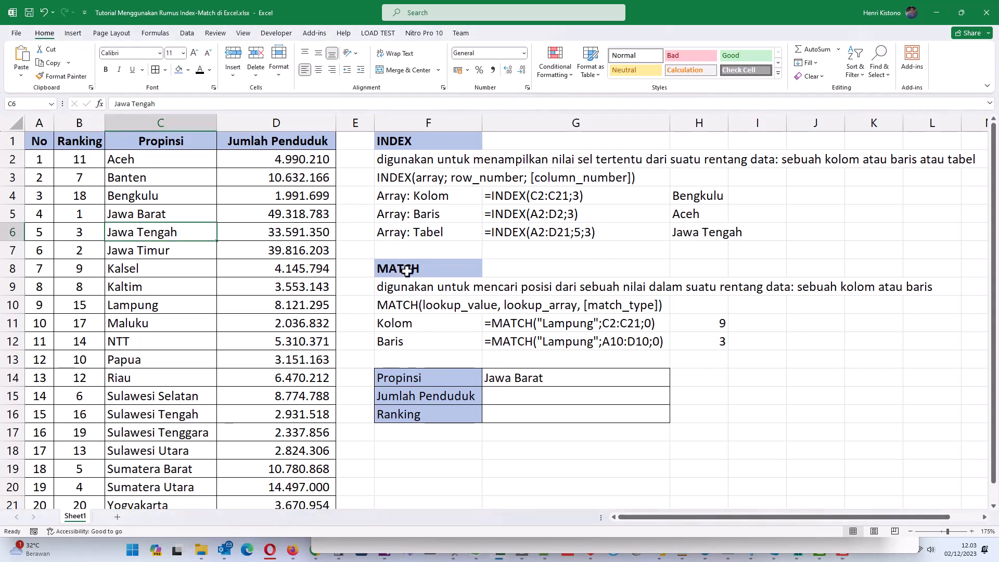
- Replace both comma separators with semicolons in the MATCH syntax text in F10, giving MATCH(lookup_value; lookup_array; [match_type])
{"action": "left_click", "coordinate": [408, 267]}
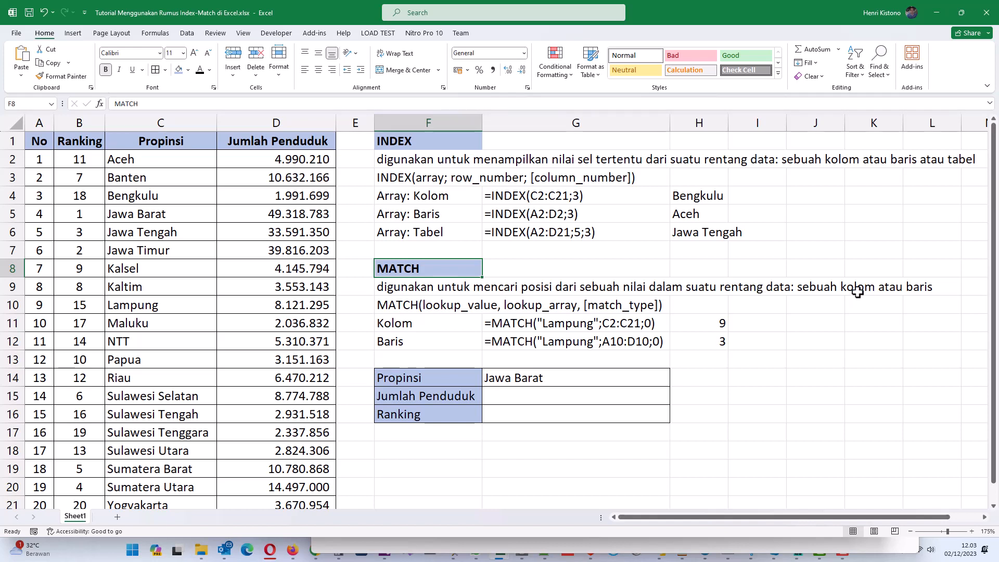
{"action": "left_click", "coordinate": [400, 302]}
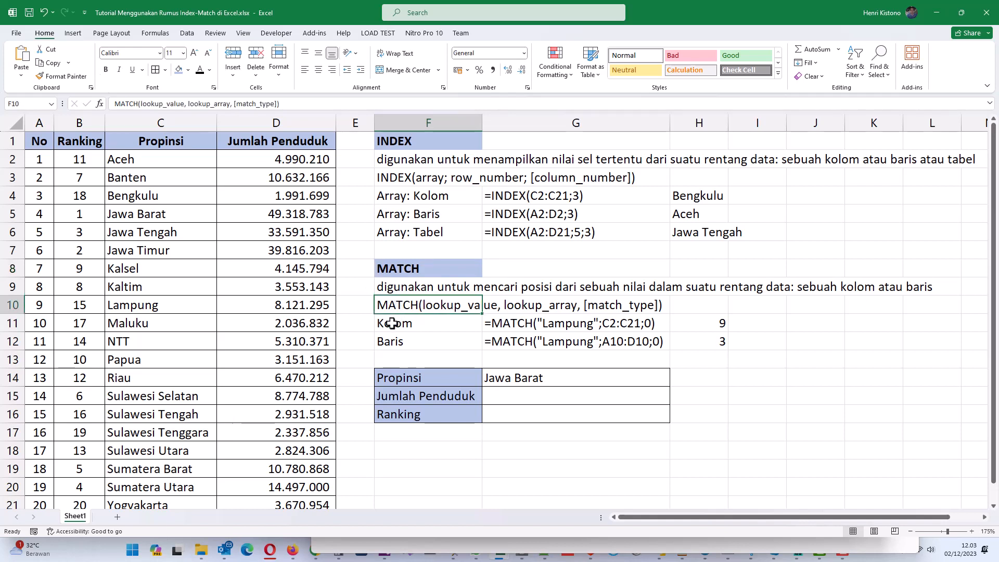
{"action": "double_click", "coordinate": [447, 307]}
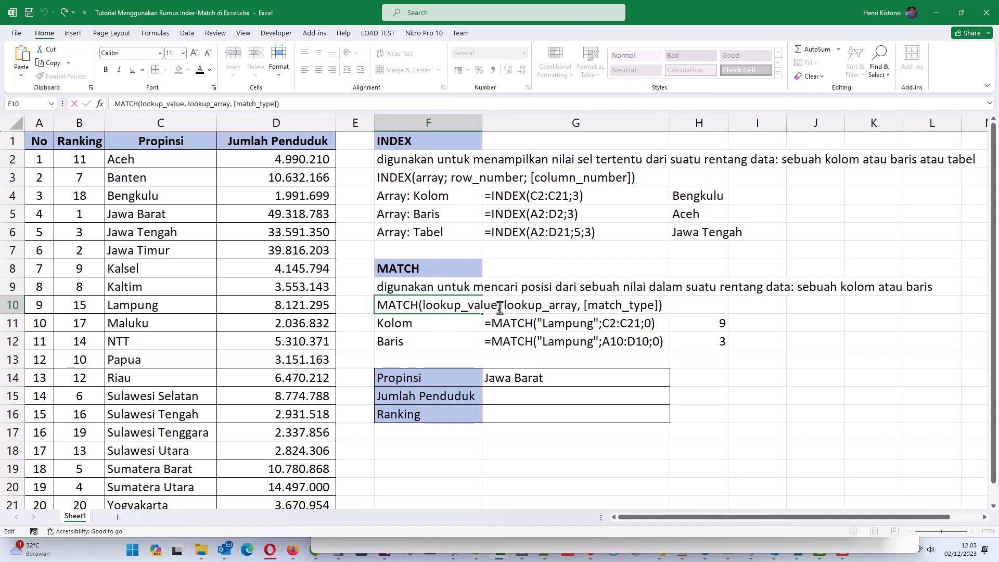
{"action": "left_click", "coordinate": [500, 308]}
{"action": "key", "text": "BackSpace"}
{"action": "type", "text": ";"}
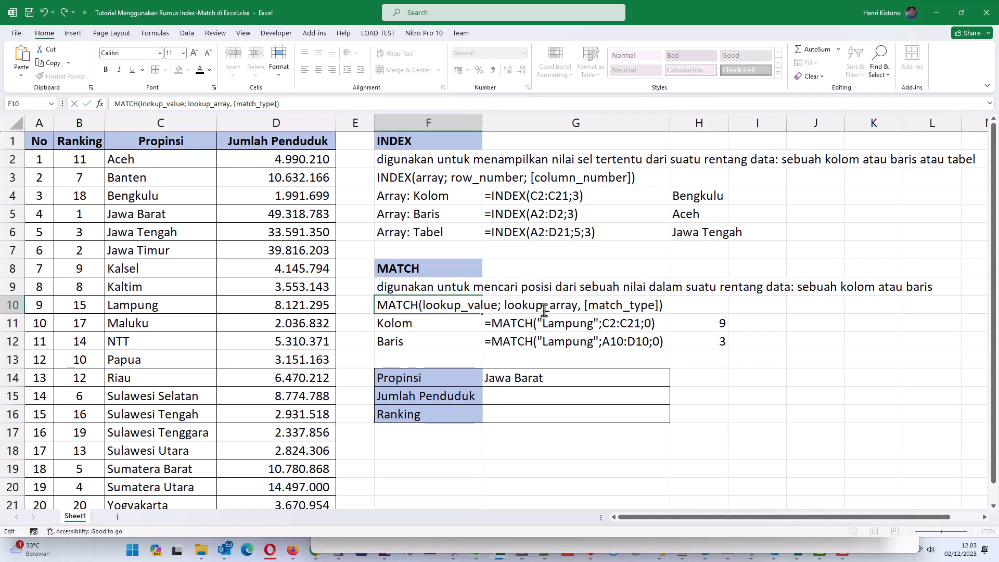
{"action": "left_click", "coordinate": [582, 307]}
{"action": "key", "text": "BackSpace"}
{"action": "type", "text": ";"}
{"action": "key", "text": "Return"}
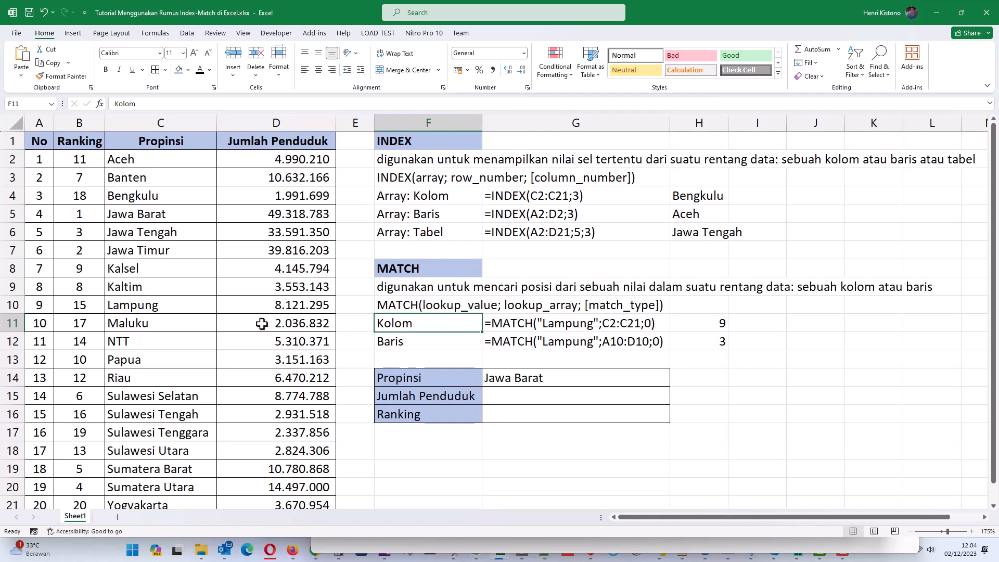
- Examine the MATCH examples for "Lampung", comparing the column example with its position in C2:C21 and checking the row example's result cell
{"action": "left_click", "coordinate": [165, 307]}
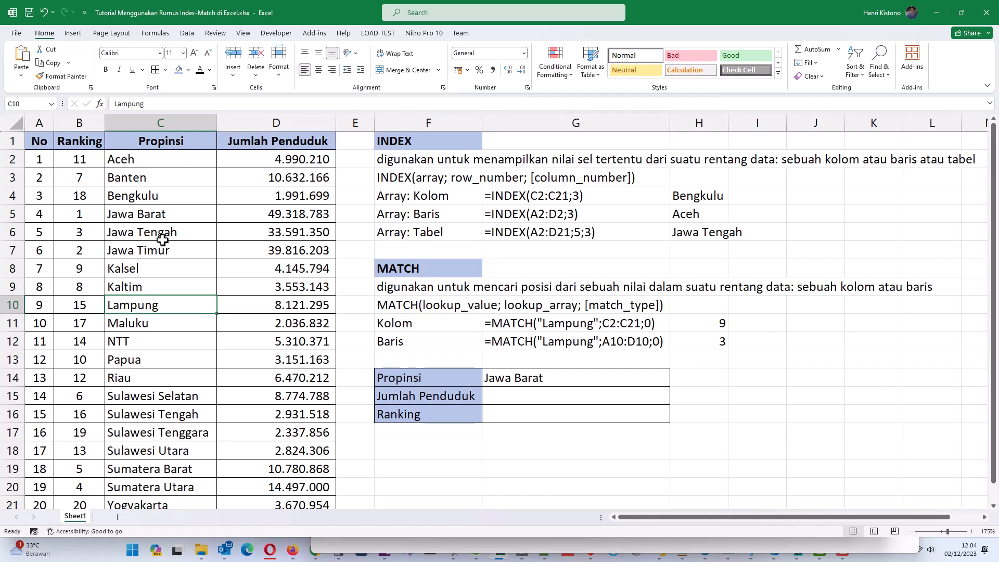
{"action": "left_click_drag", "start_coordinate": [183, 153], "coordinate": [166, 502]}
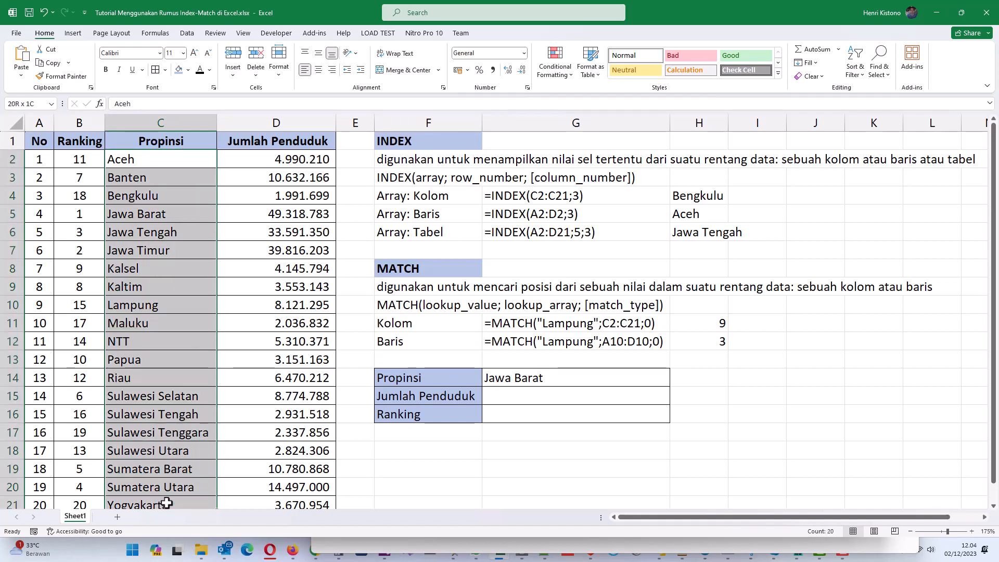
{"action": "left_click", "coordinate": [135, 298]}
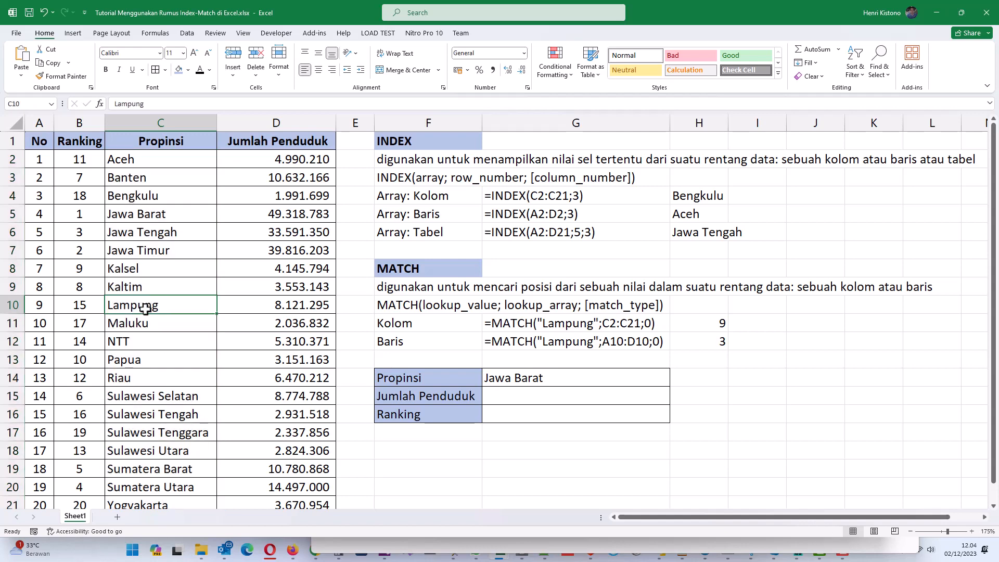
{"action": "left_click", "coordinate": [158, 159]}
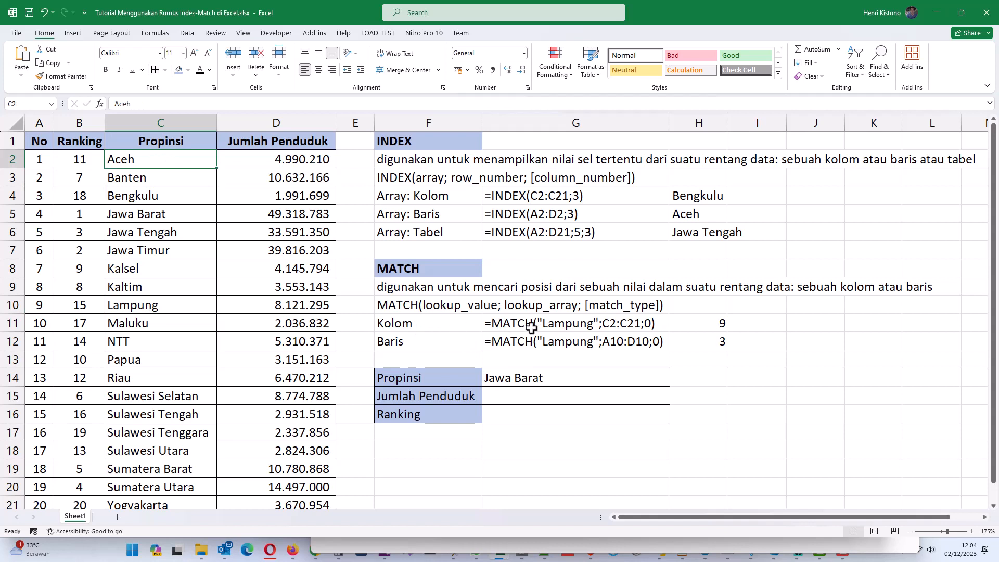
{"action": "left_click", "coordinate": [164, 306]}
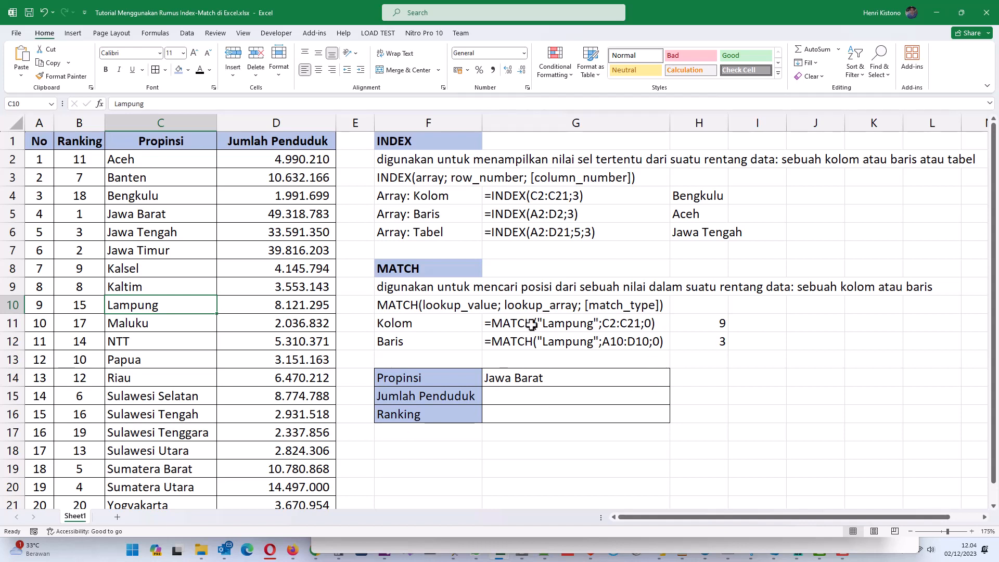
{"action": "left_click", "coordinate": [710, 325]}
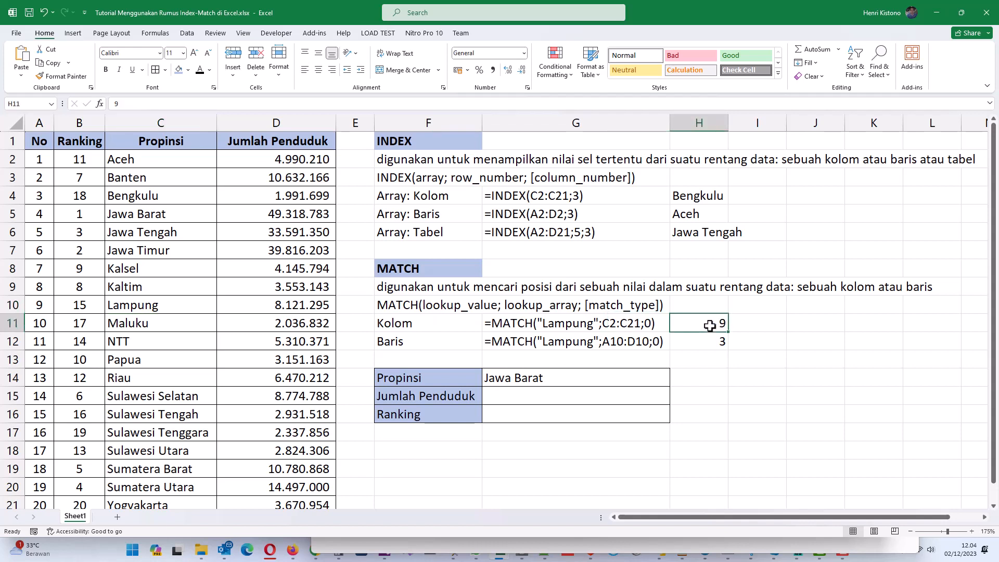
{"action": "left_click", "coordinate": [156, 306]}
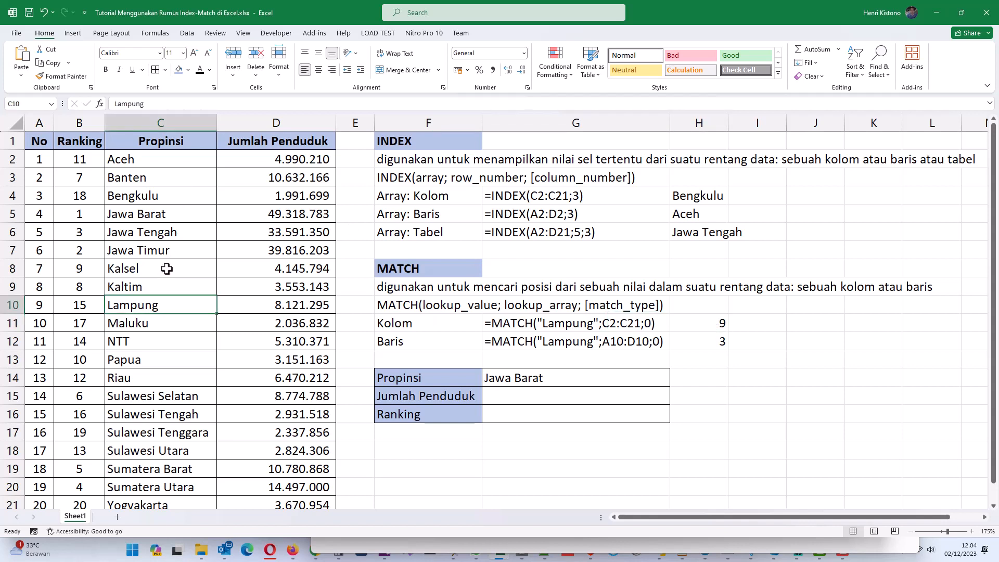
{"action": "left_click", "coordinate": [171, 154]}
{"action": "left_click_drag", "start_coordinate": [170, 155], "coordinate": [191, 500]}
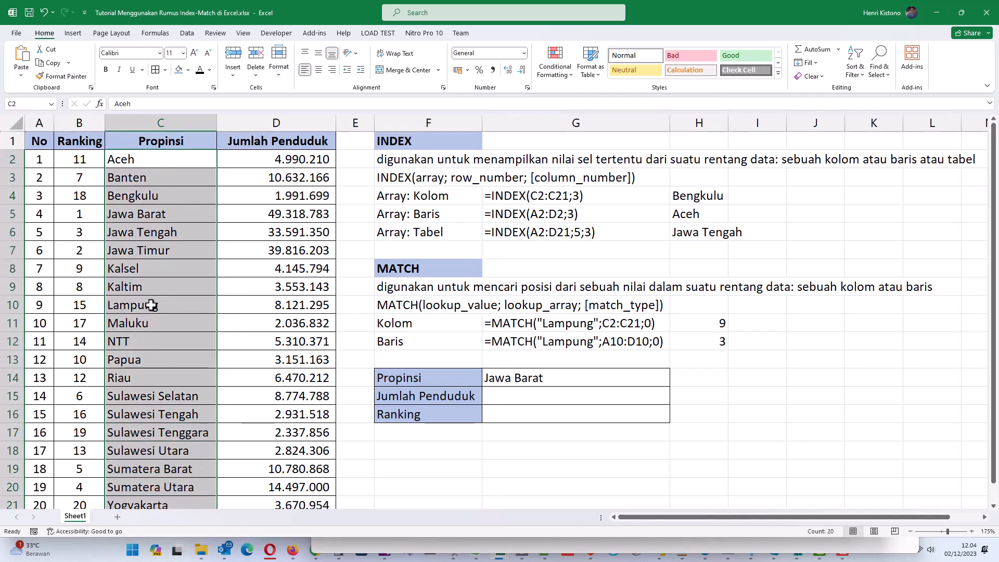
{"action": "left_click", "coordinate": [145, 157]}
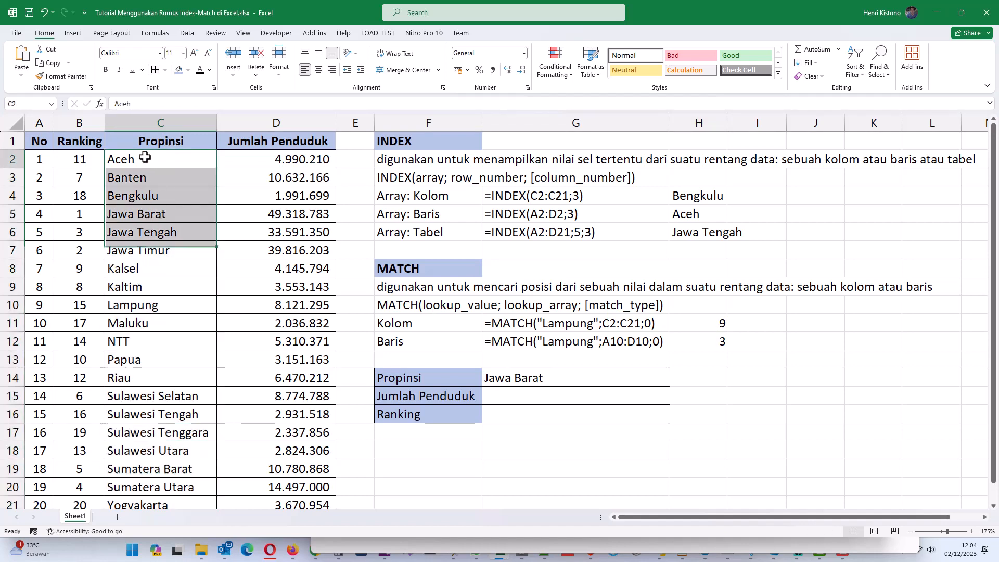
{"action": "left_click", "coordinate": [135, 500]}
{"action": "left_click", "coordinate": [157, 160]}
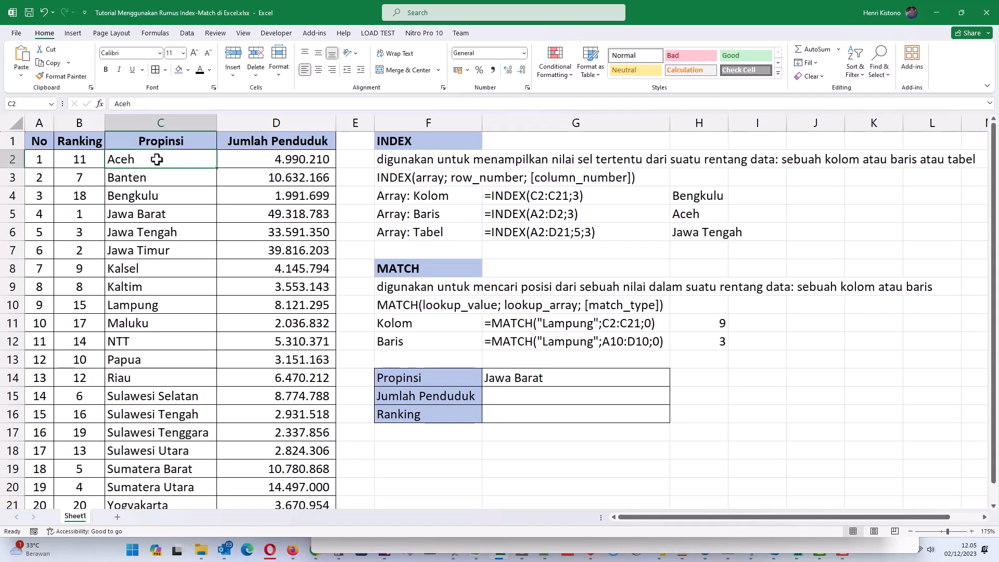
{"action": "left_click_drag", "start_coordinate": [156, 160], "coordinate": [138, 501]}
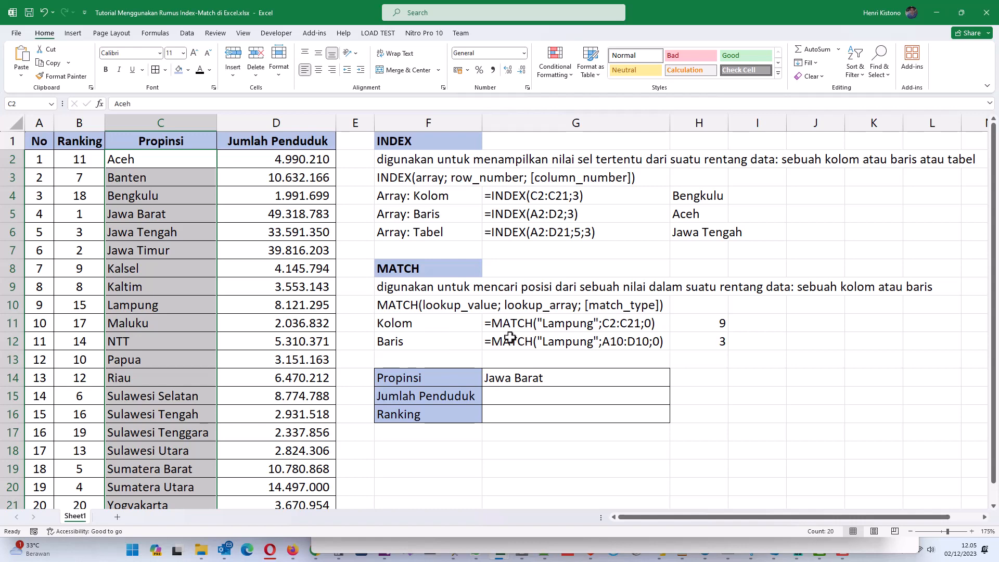
{"action": "left_click", "coordinate": [714, 347]}
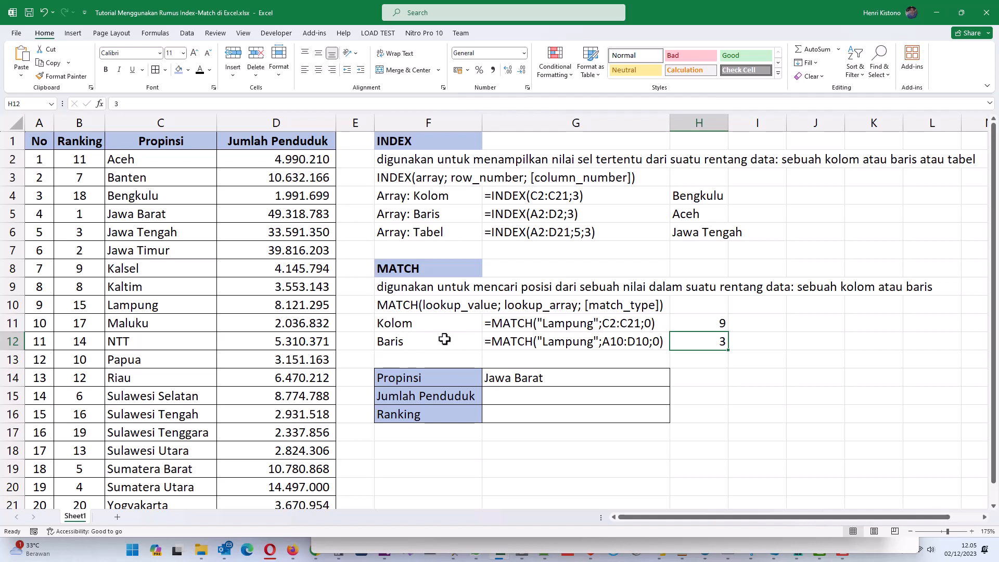
- Examine the MATCH row example for "Lampung" in G12 against its source cells A10:D10
{"action": "left_click", "coordinate": [414, 341]}
{"action": "left_click", "coordinate": [497, 337]}
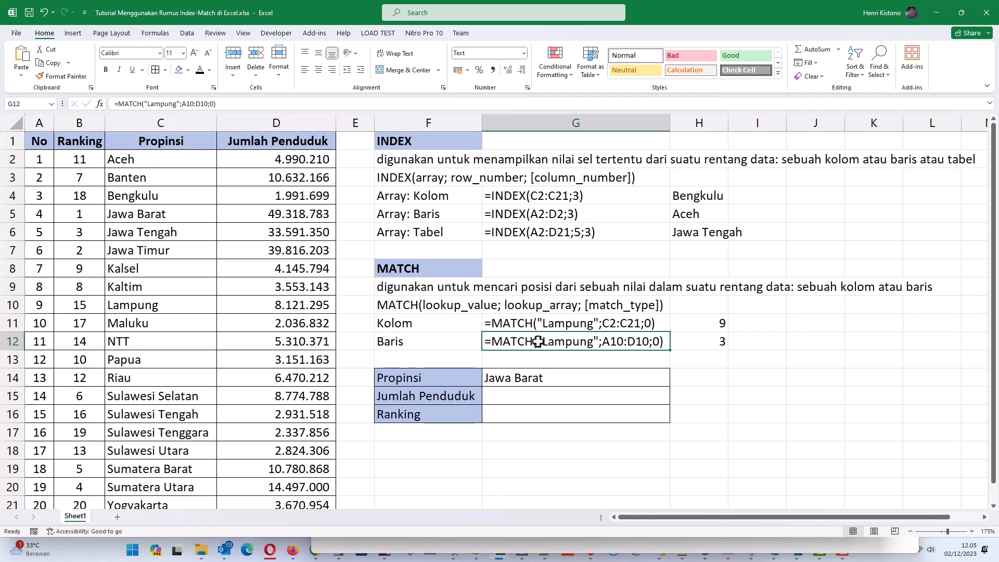
{"action": "left_click", "coordinate": [177, 305]}
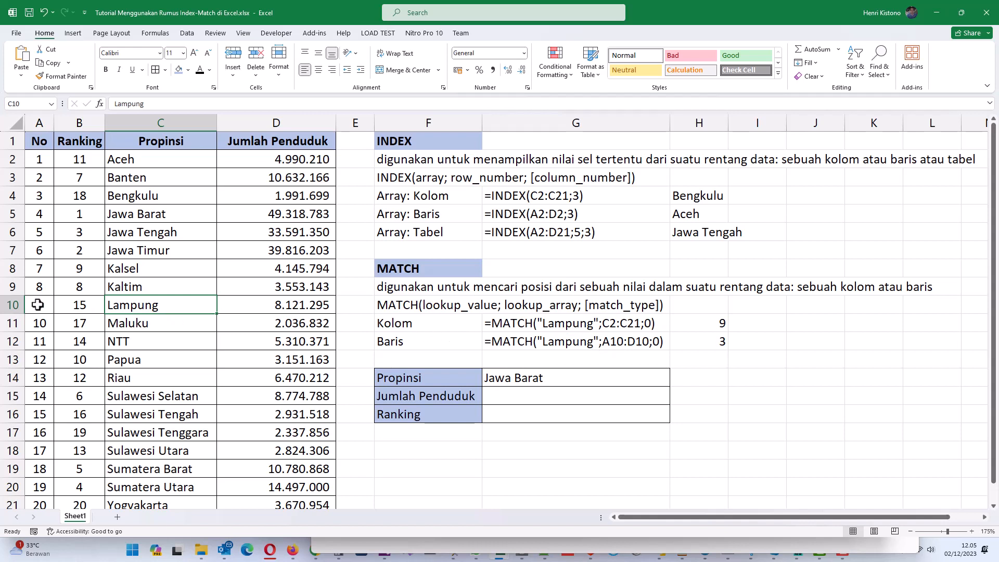
{"action": "left_click_drag", "start_coordinate": [38, 305], "coordinate": [245, 305]}
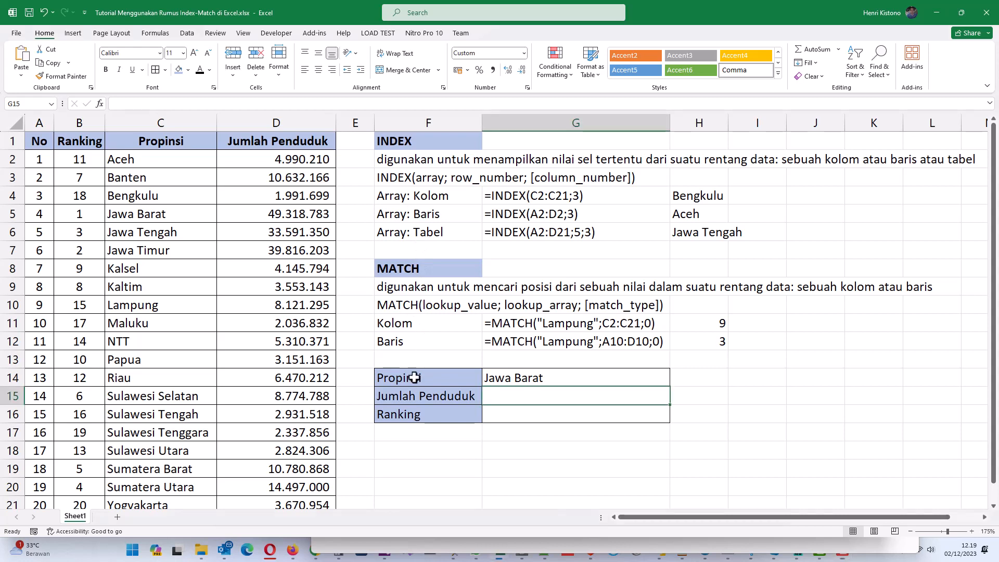
- Review the lookup table's Propinsi, Jumlah Penduduk and Ranking labels and the selectable provinces in G14
{"action": "left_click", "coordinate": [416, 396]}
{"action": "left_click", "coordinate": [419, 416]}
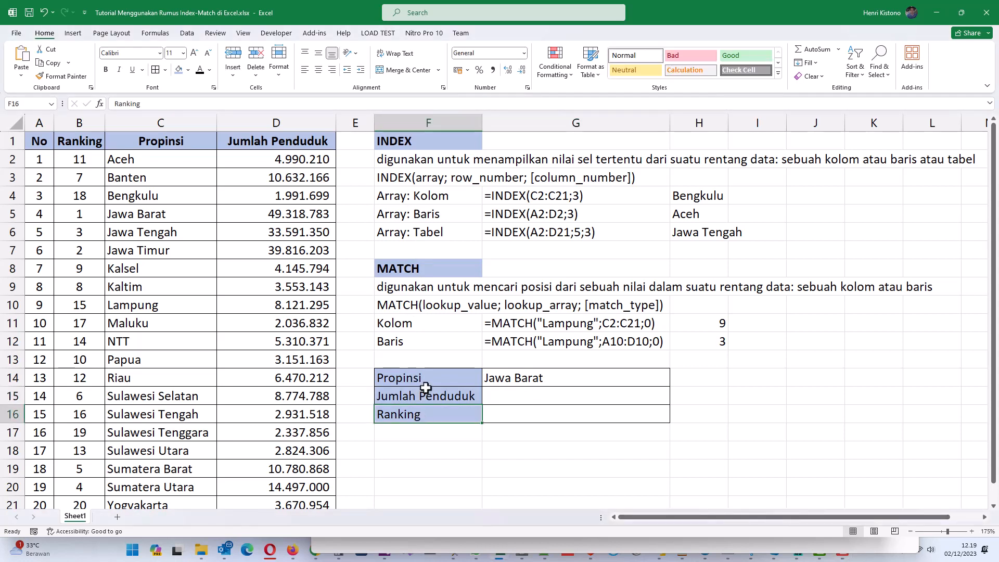
{"action": "left_click", "coordinate": [553, 380]}
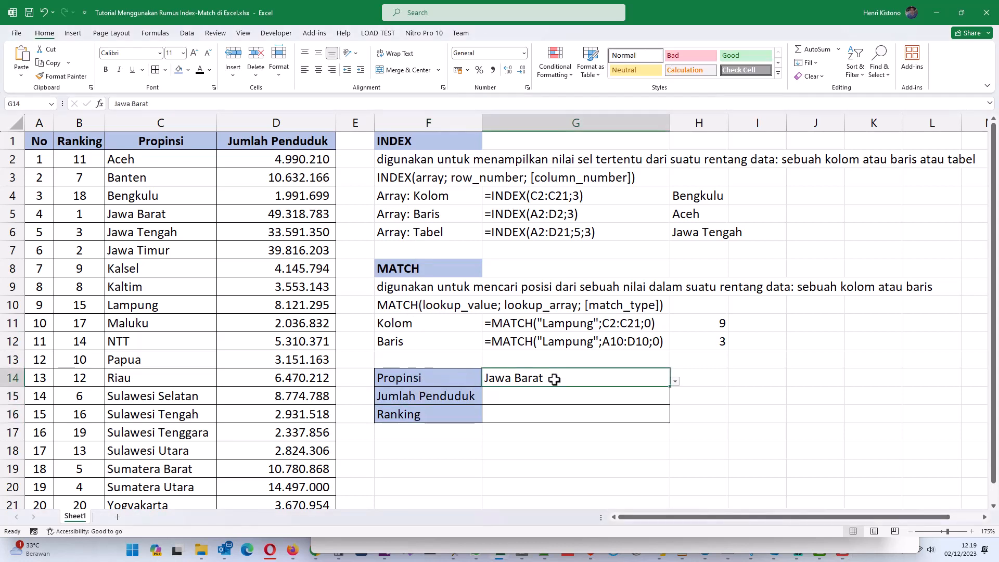
{"action": "left_click", "coordinate": [675, 383]}
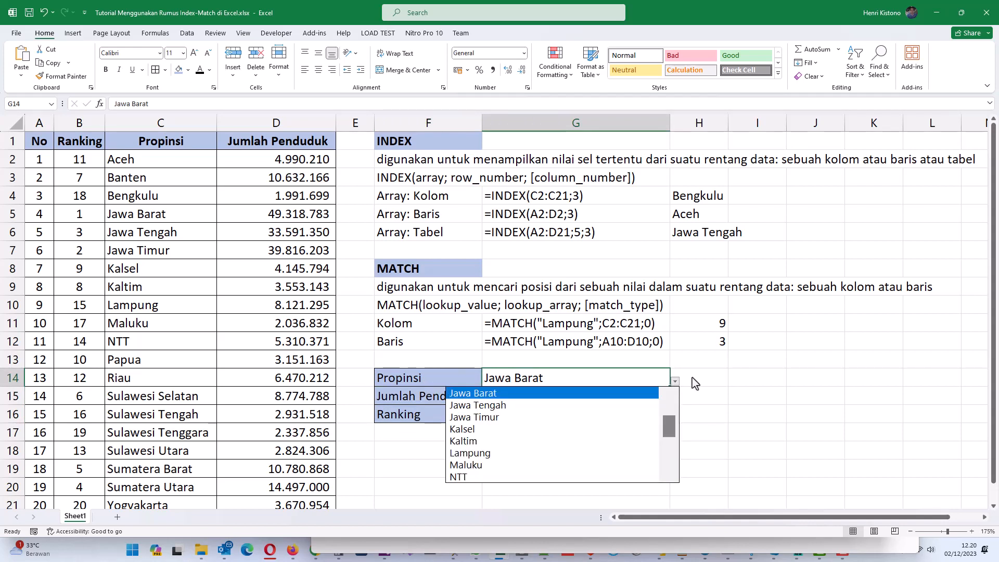
{"action": "key", "text": "Escape"}
{"action": "left_click", "coordinate": [403, 376]}
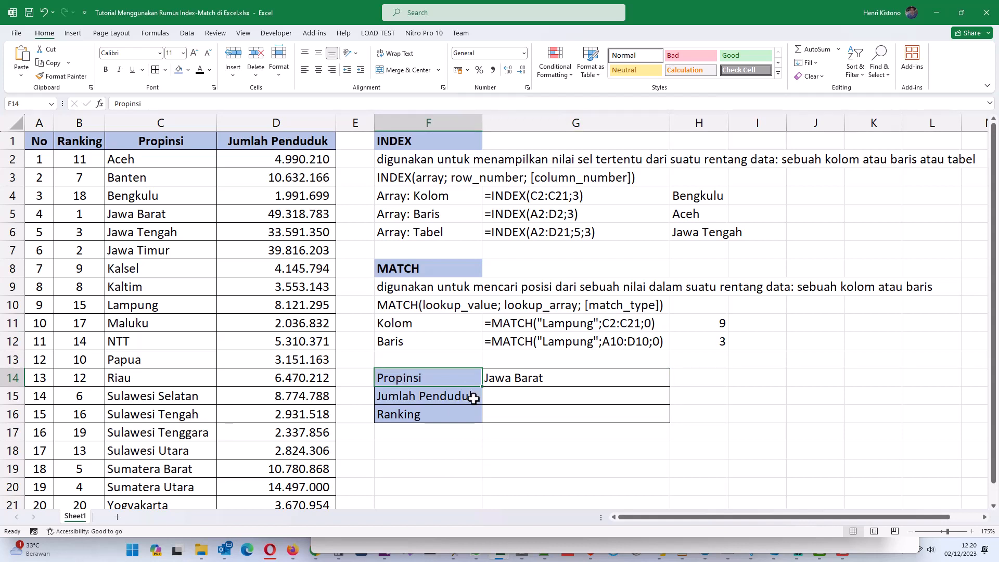
- Examine the Jumlah Penduduk and Ranking result cells, comparing the lookup labels with the source table's Ranking and Propinsi columns
{"action": "left_click", "coordinate": [492, 398]}
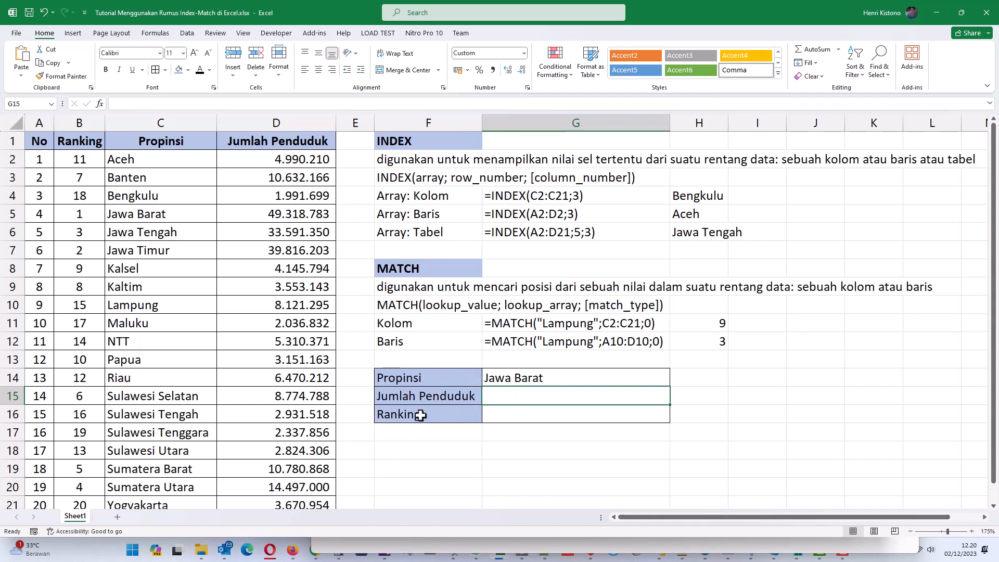
{"action": "left_click", "coordinate": [514, 416]}
{"action": "left_click", "coordinate": [449, 383]}
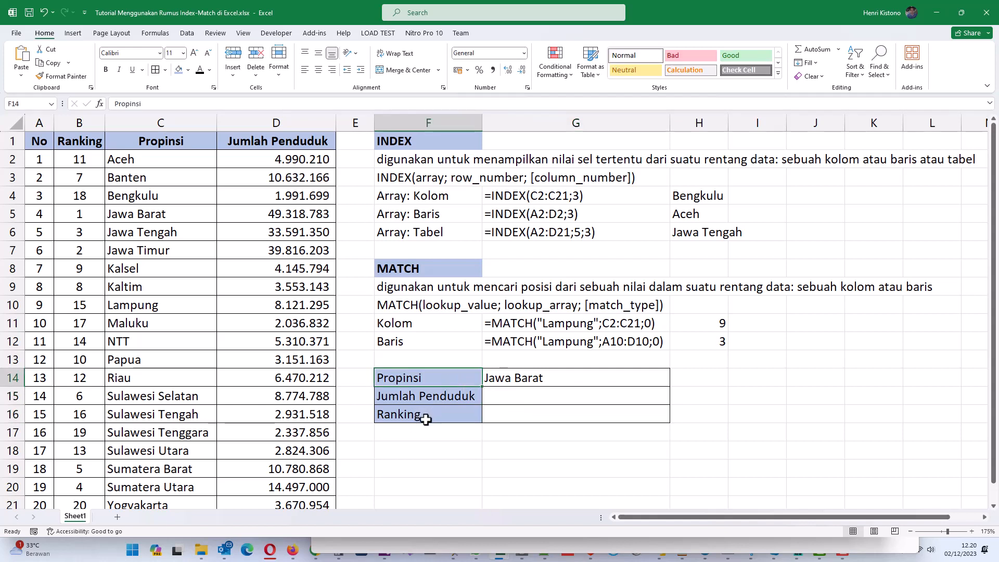
{"action": "left_click", "coordinate": [387, 407]}
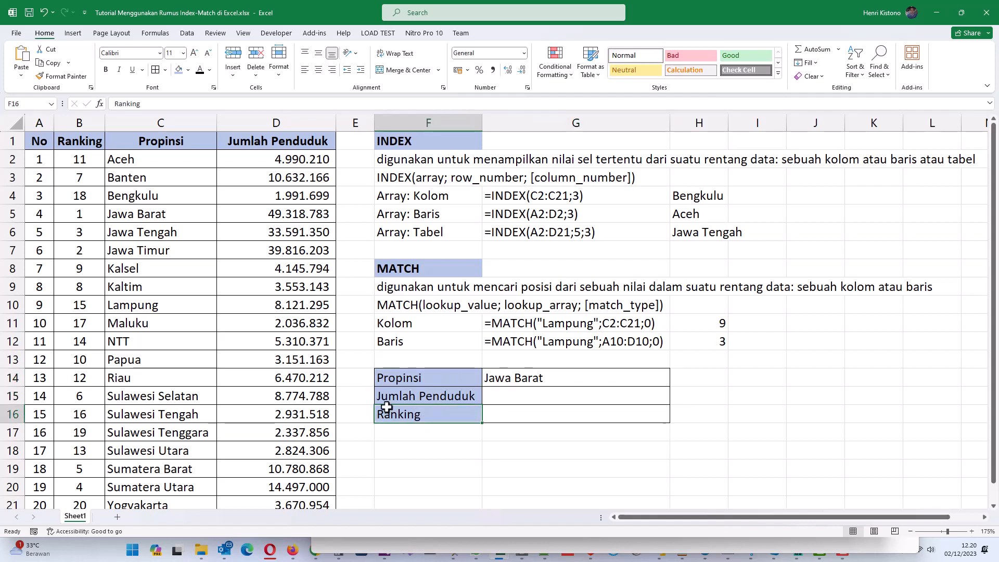
{"action": "left_click", "coordinate": [79, 123]}
{"action": "left_click", "coordinate": [129, 118]}
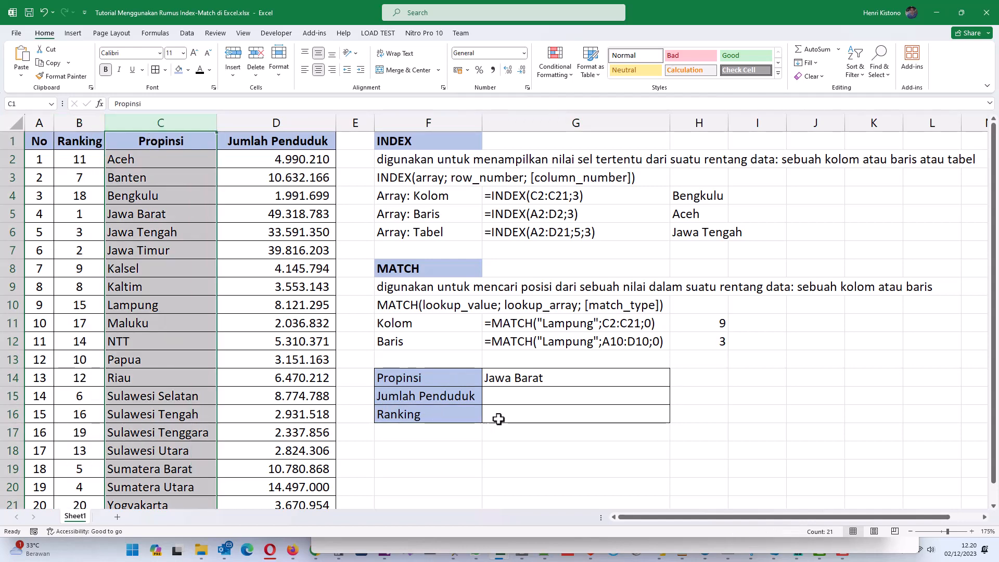
{"action": "left_click", "coordinate": [508, 406]}
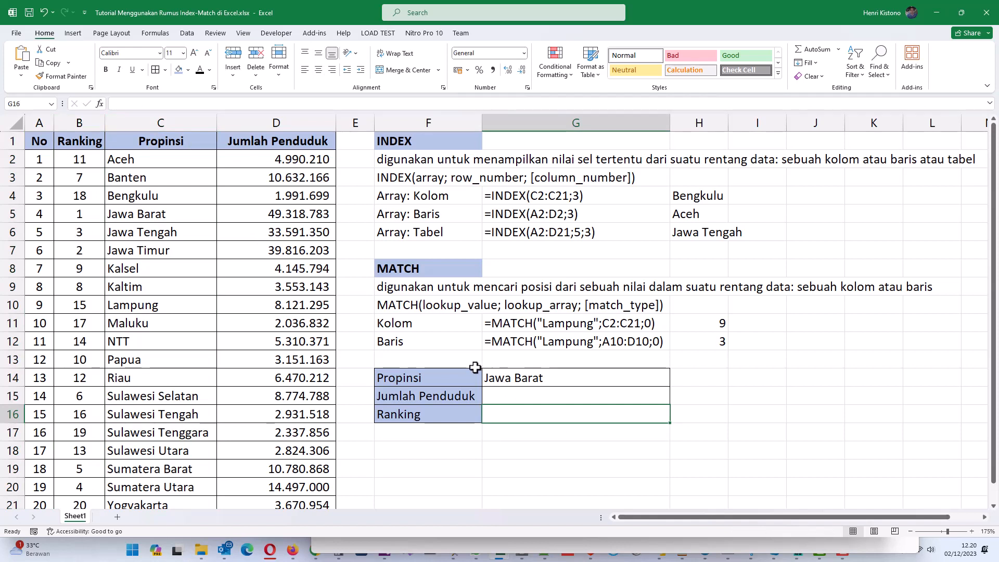
- Enter the formula =INDEX(D2:D21;4) in G15 to return the population from the Jumlah Penduduk column
{"action": "left_click", "coordinate": [490, 393]}
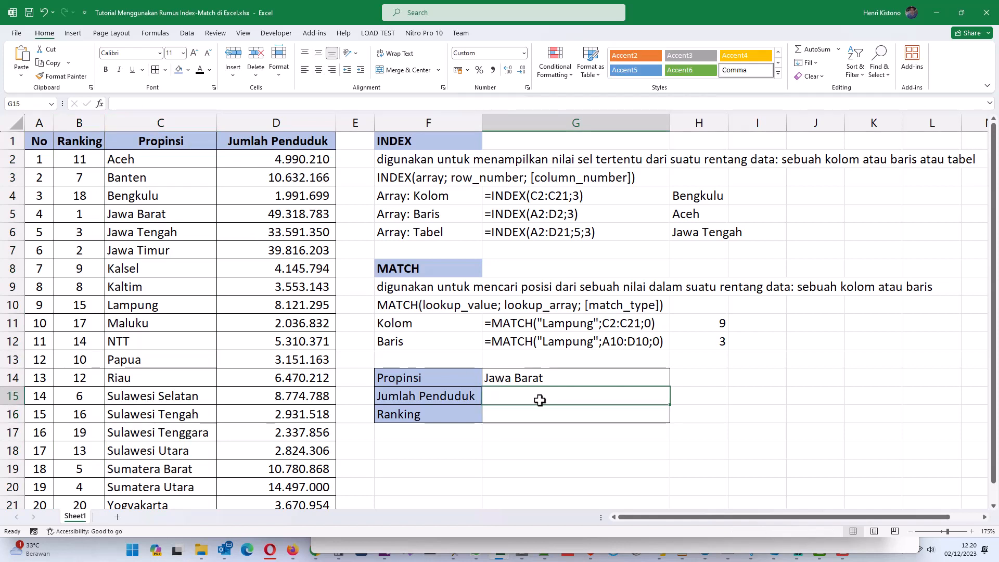
{"action": "type", "text": "=inde"}
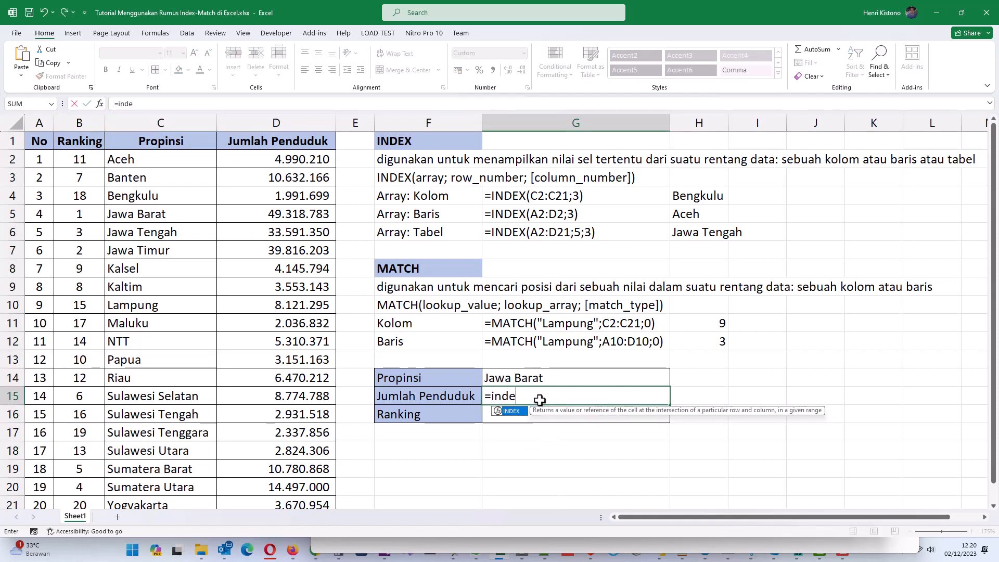
{"action": "type", "text": "x("}
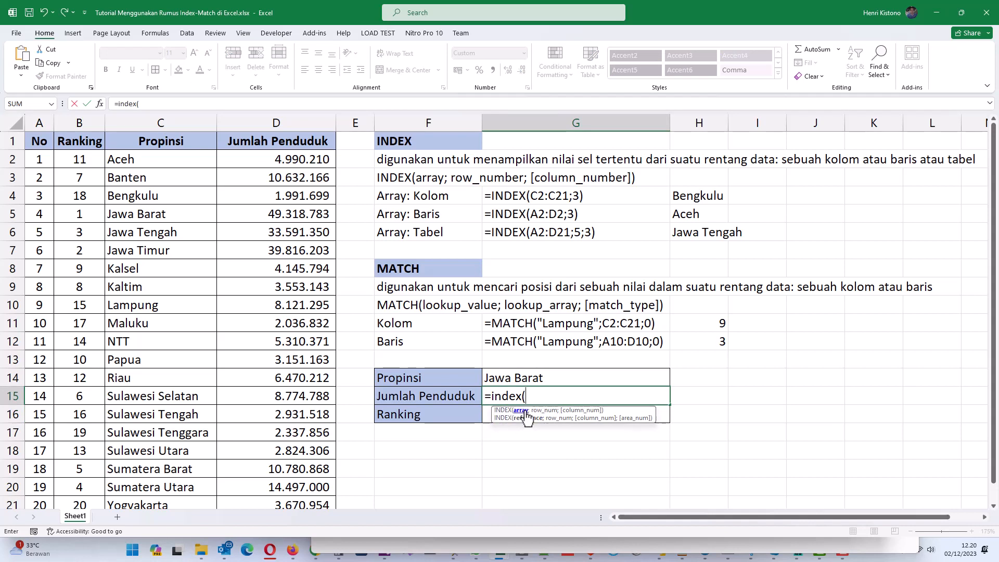
{"action": "left_click", "coordinate": [295, 157]}
{"action": "left_click", "coordinate": [284, 503], "text": "shift"}
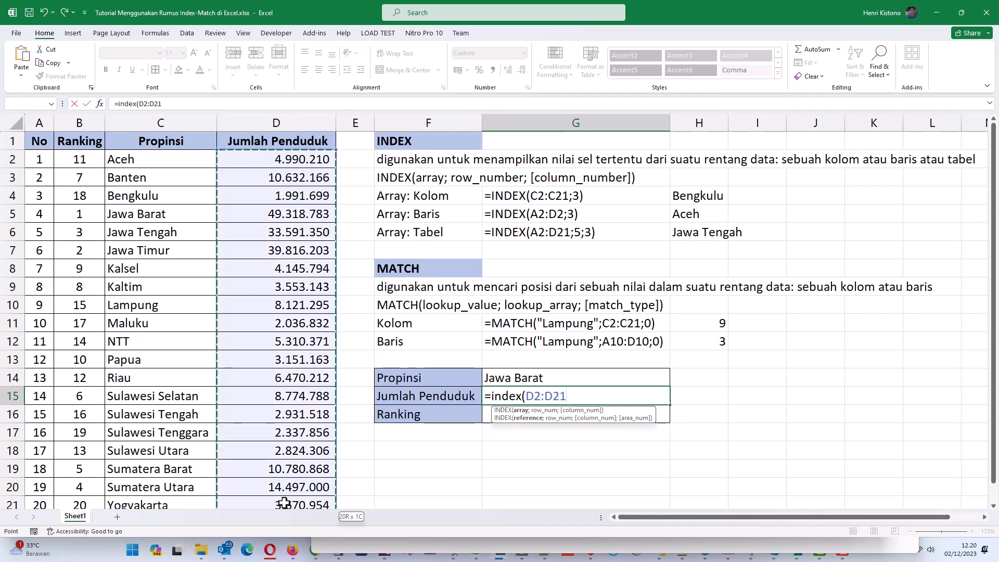
{"action": "type", "text": ";4"}
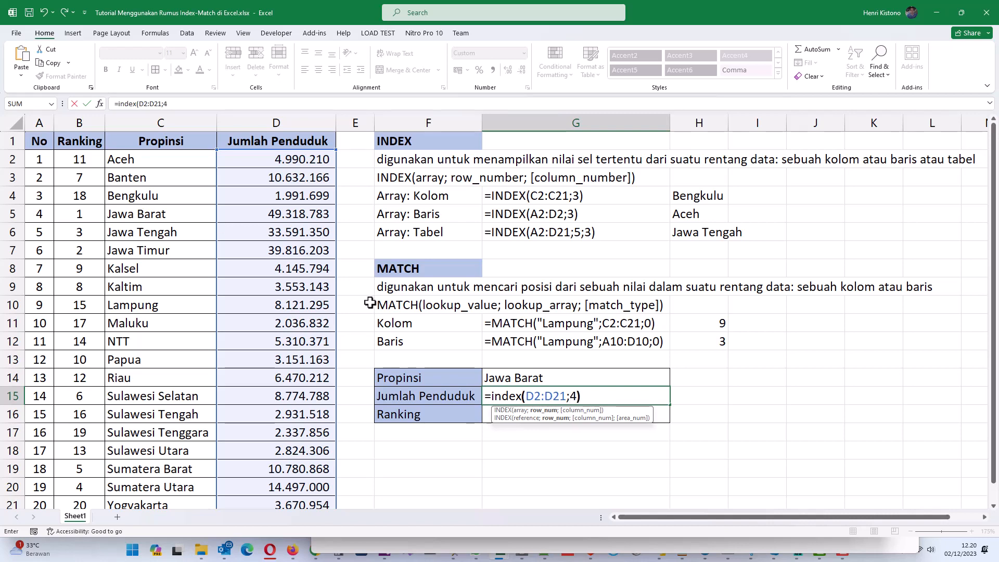
{"action": "key", "text": "Return"}
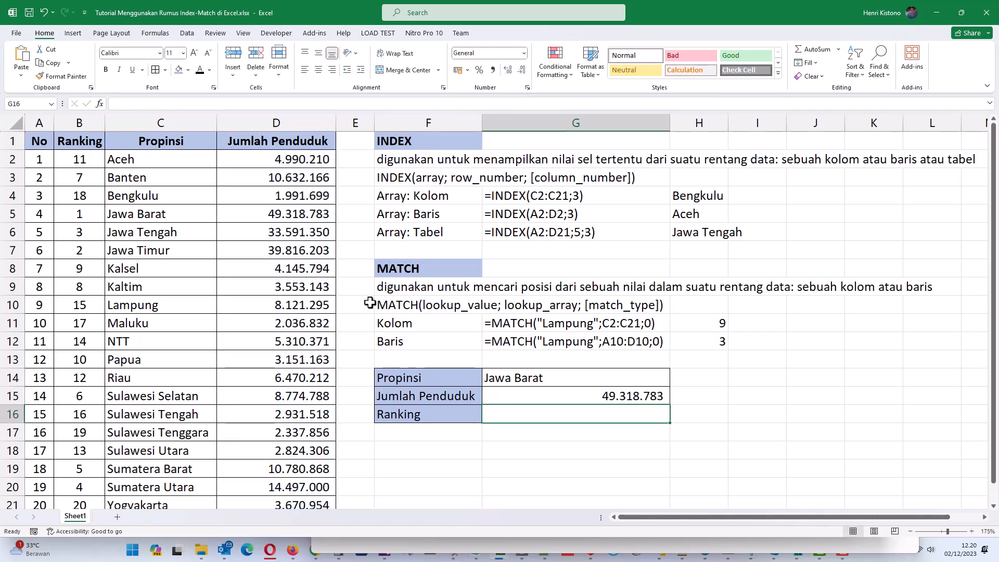
- Replace the fixed row number in G15 with a nested MATCH, giving =INDEX(D2:D21;MATCH(G14;C2:C21;0))
{"action": "key", "text": "F2"}
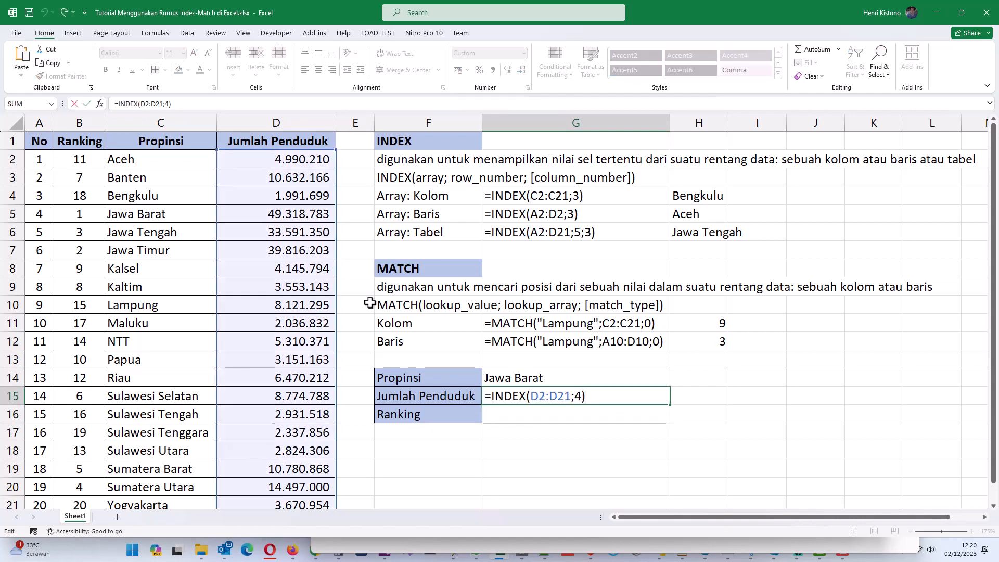
{"action": "key", "text": "Left"}
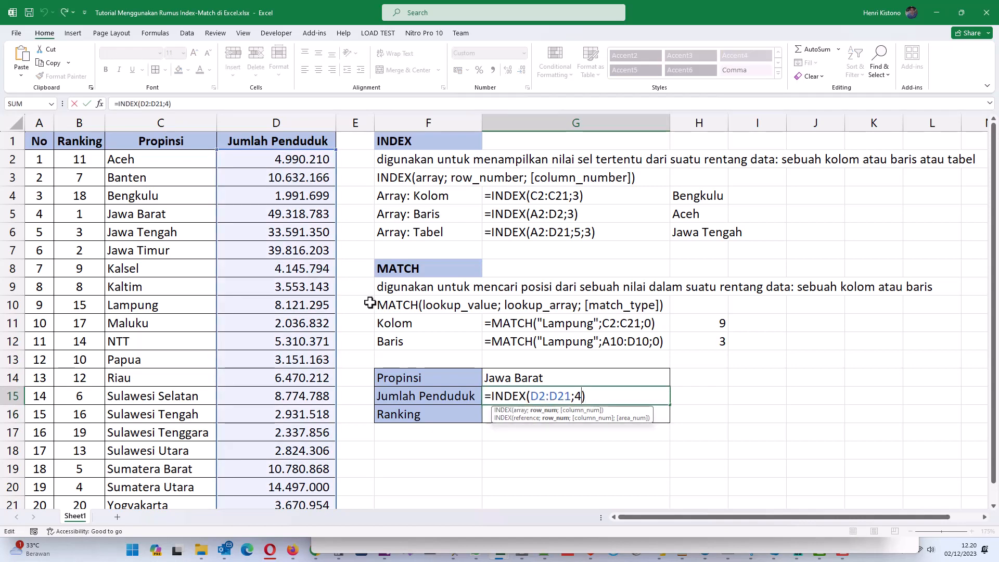
{"action": "key", "text": "BackSpace"}
{"action": "type", "text": "match"}
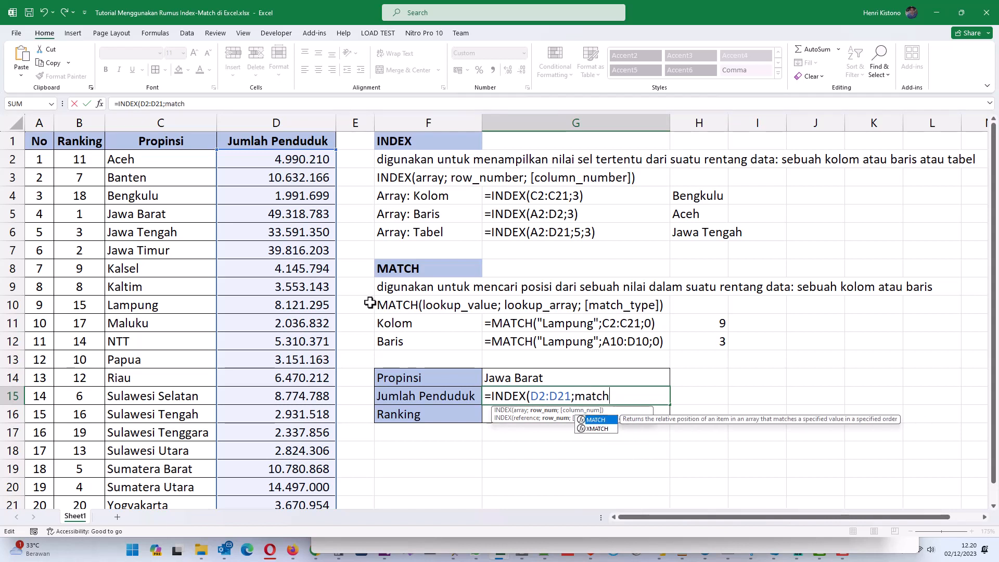
{"action": "type", "text": "("}
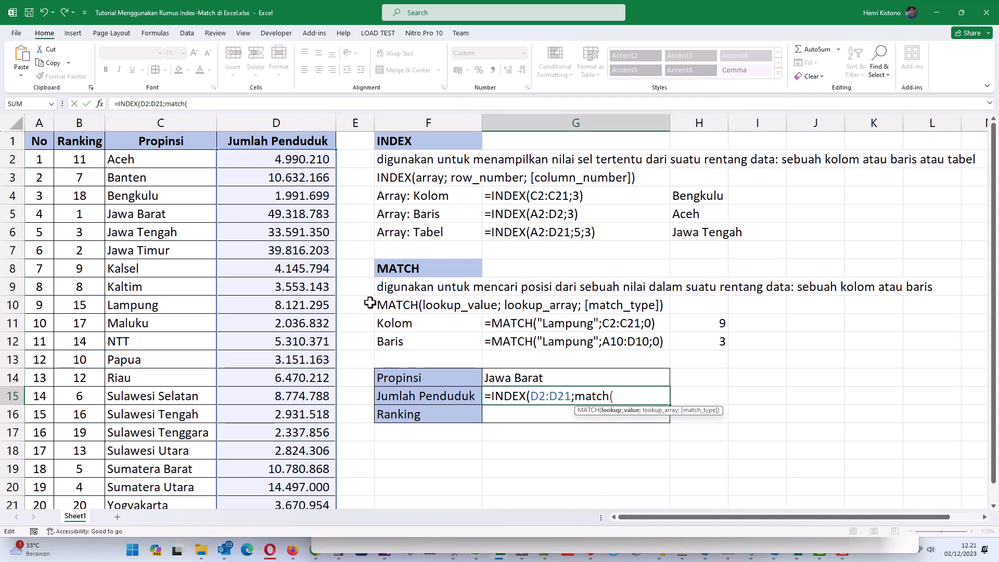
{"action": "left_click", "coordinate": [520, 378]}
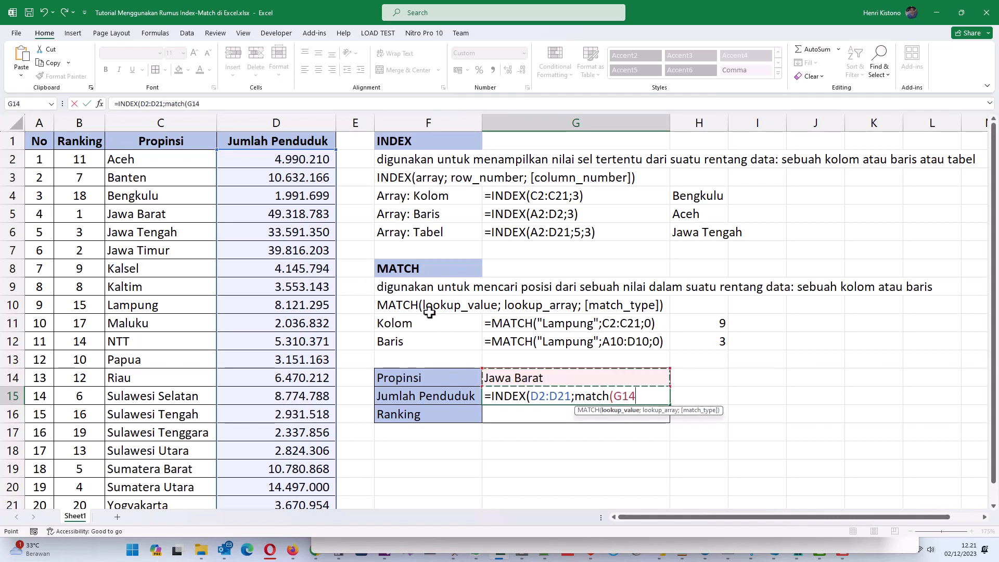
{"action": "type", "text": ";"}
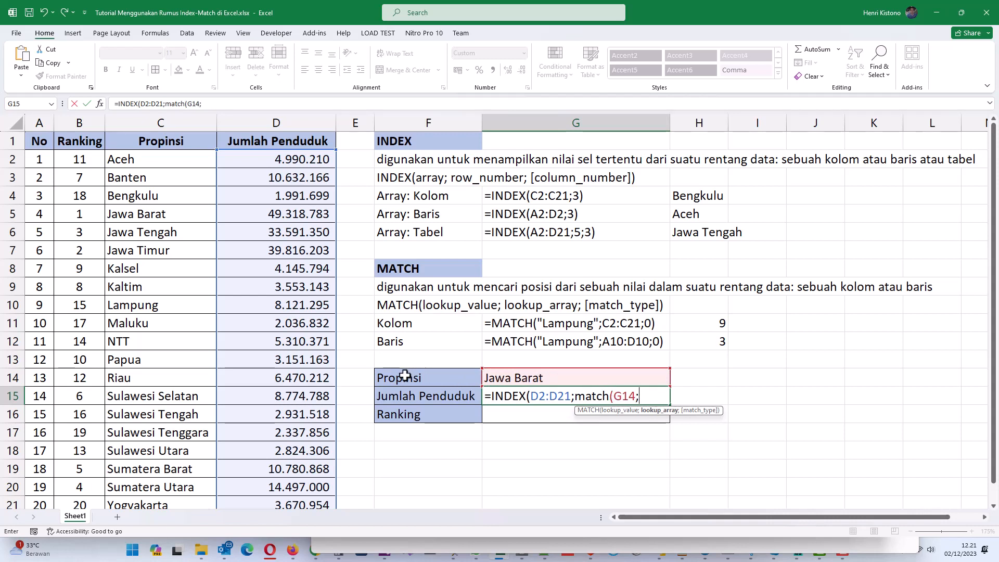
{"action": "left_click", "coordinate": [174, 157]}
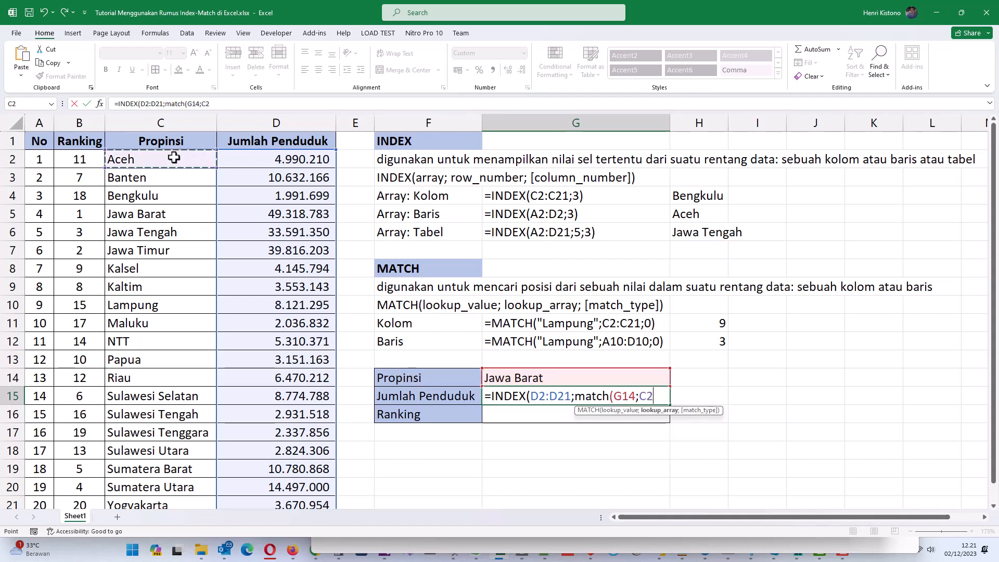
{"action": "left_click_drag", "start_coordinate": [173, 157], "coordinate": [158, 505]}
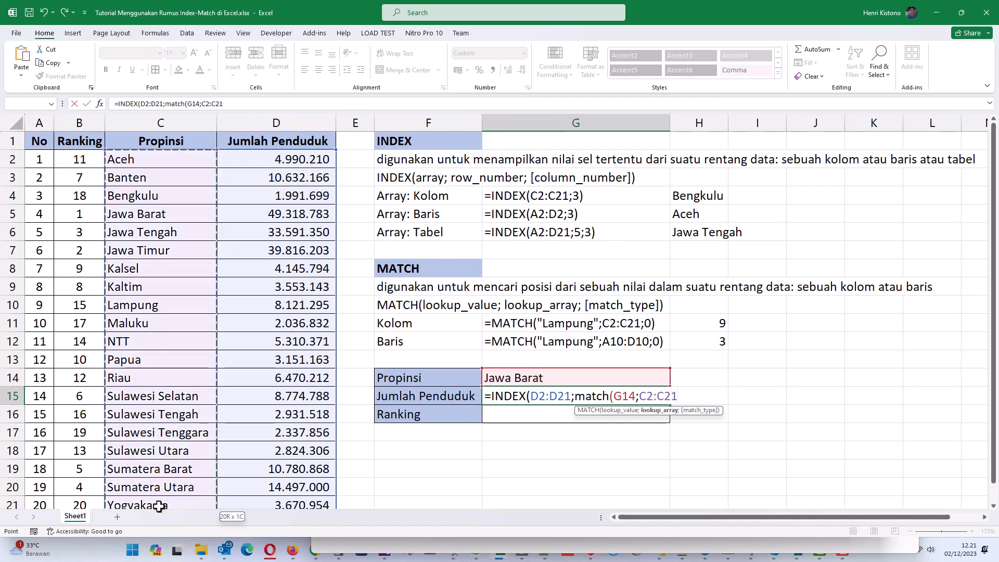
{"action": "type", "text": ";"}
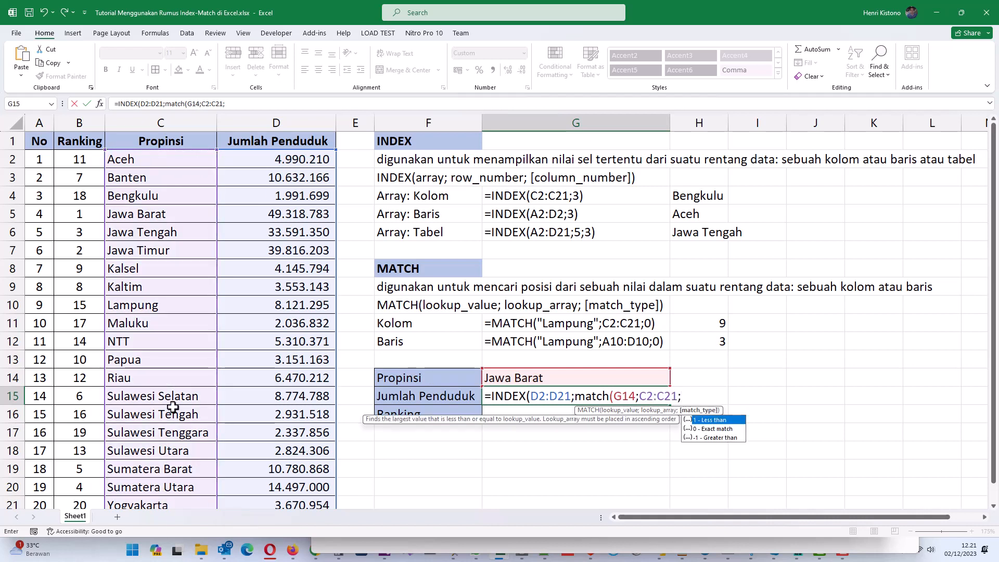
{"action": "type", "text": "0))"}
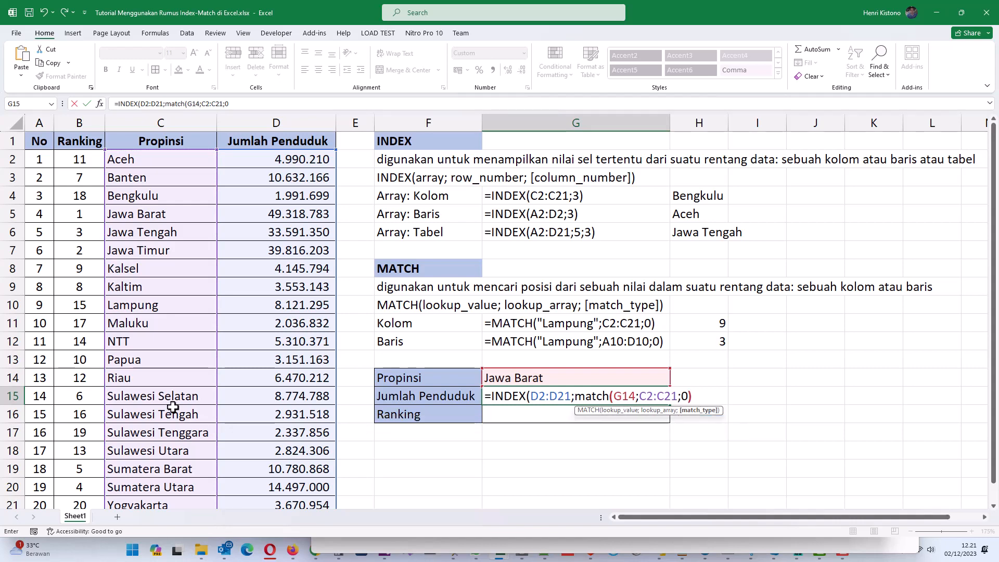
{"action": "key", "text": "ctrl+Return"}
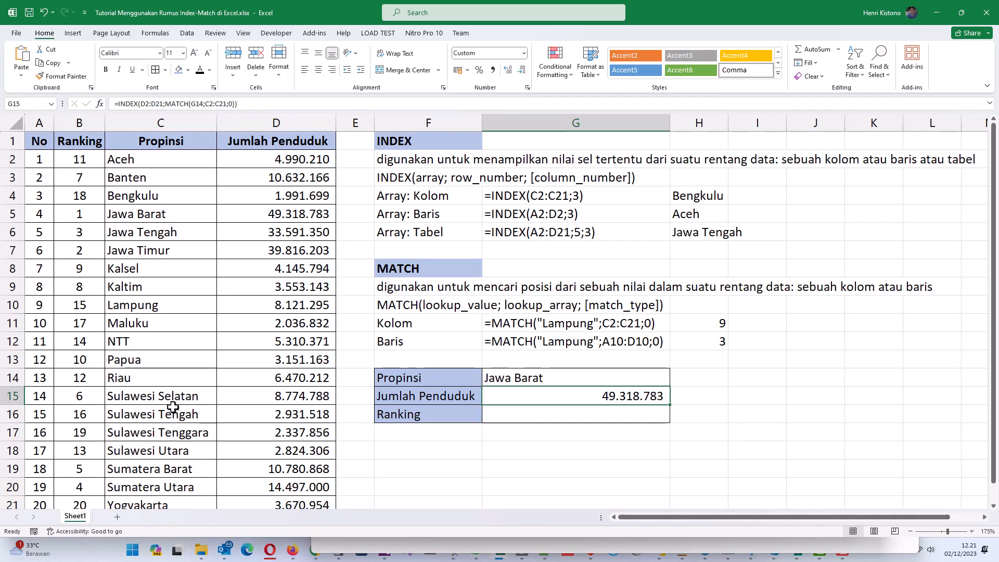
- Enter the formula =VLOOKUP(G14;C2:D21;2;FALSE) in H15 to look up the same province's population for comparison
{"action": "left_click", "coordinate": [709, 392]}
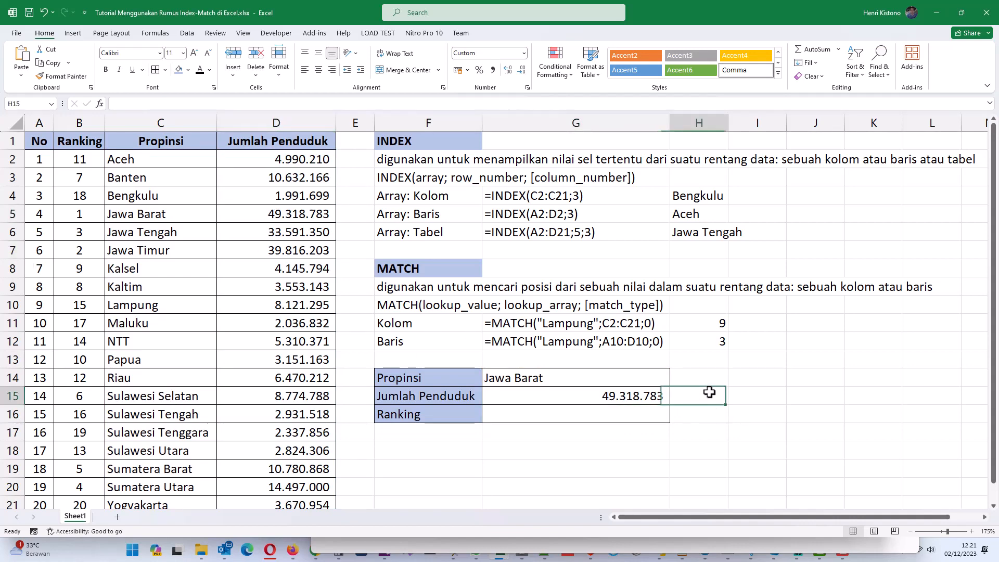
{"action": "type", "text": "=v"}
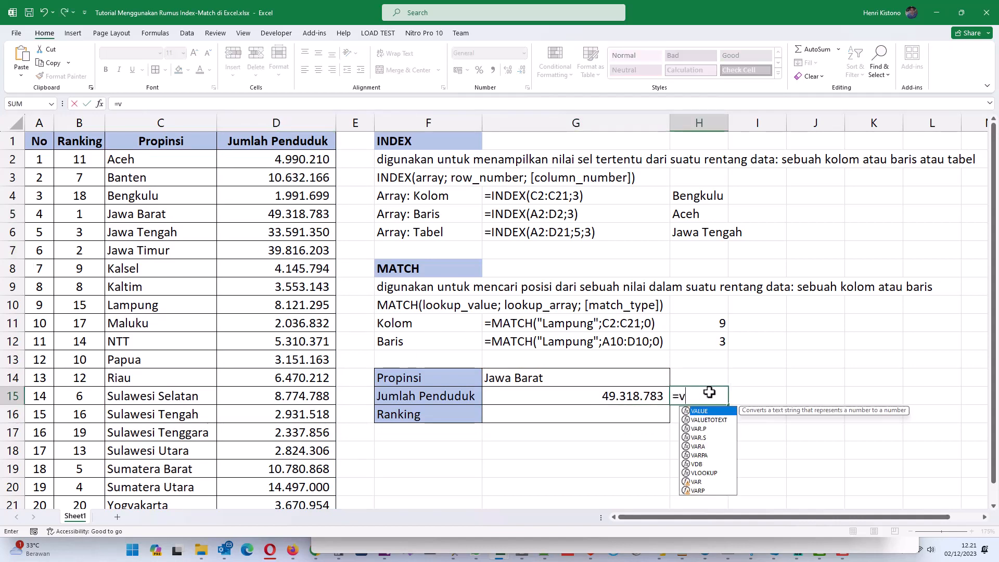
{"action": "type", "text": "lookup("}
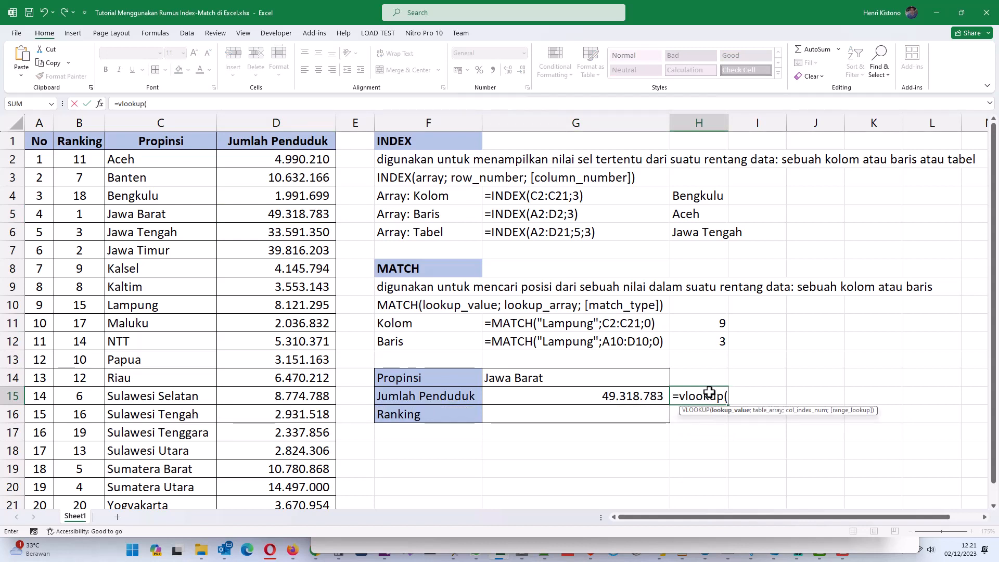
{"action": "left_click", "coordinate": [530, 378]}
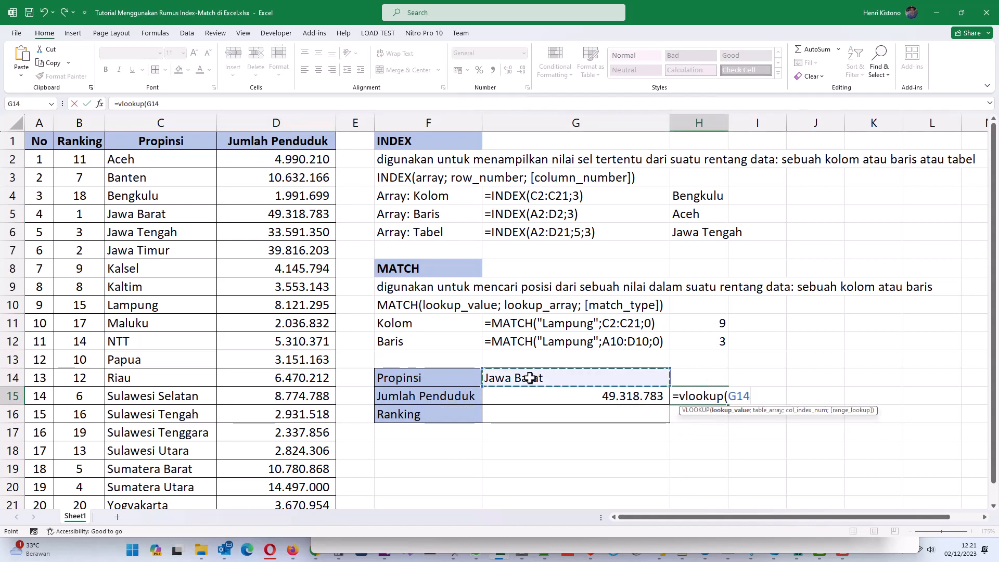
{"action": "type", "text": ";"}
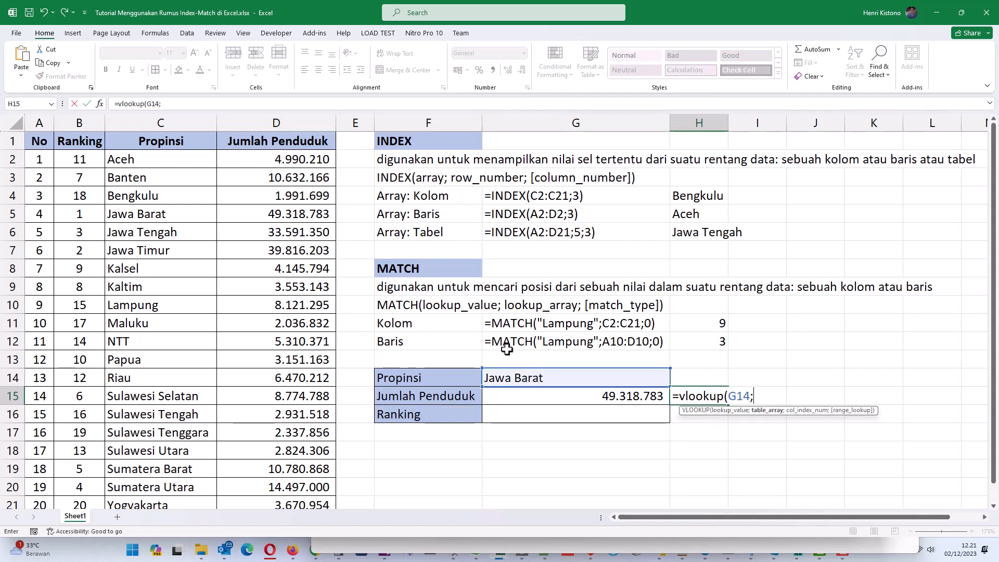
{"action": "left_click", "coordinate": [153, 157]}
{"action": "left_click_drag", "start_coordinate": [154, 157], "coordinate": [272, 502]}
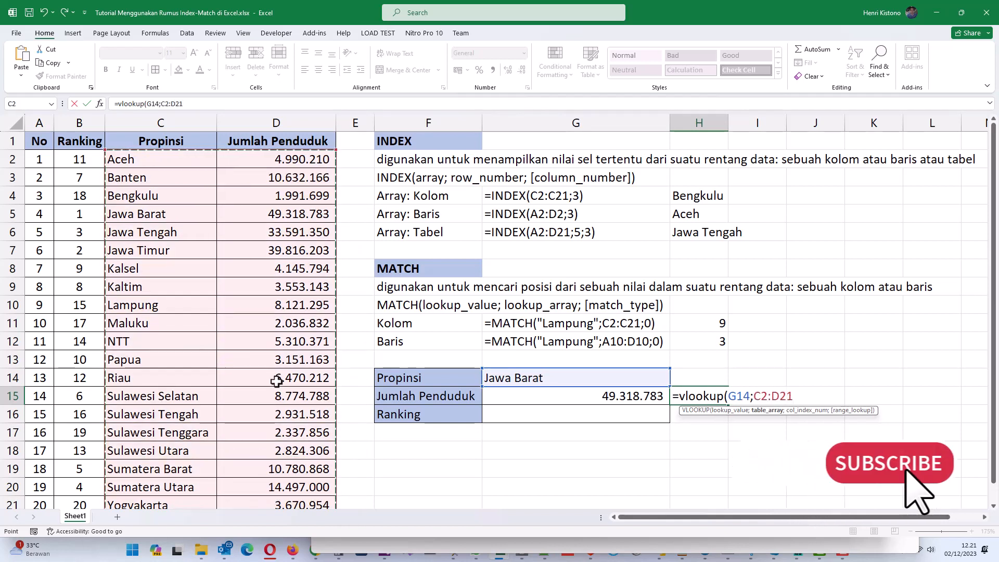
{"action": "type", "text": ";"}
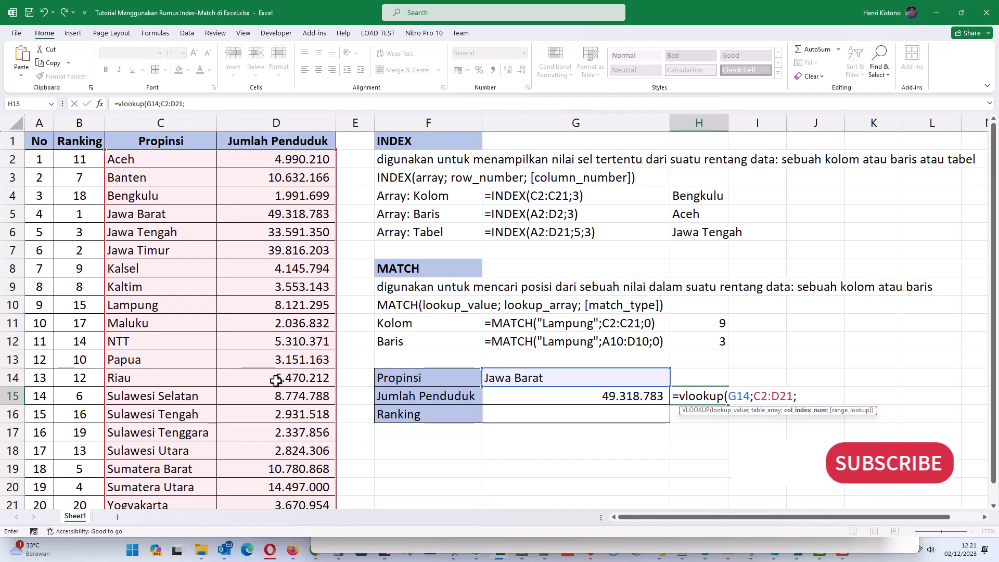
{"action": "type", "text": "2;"}
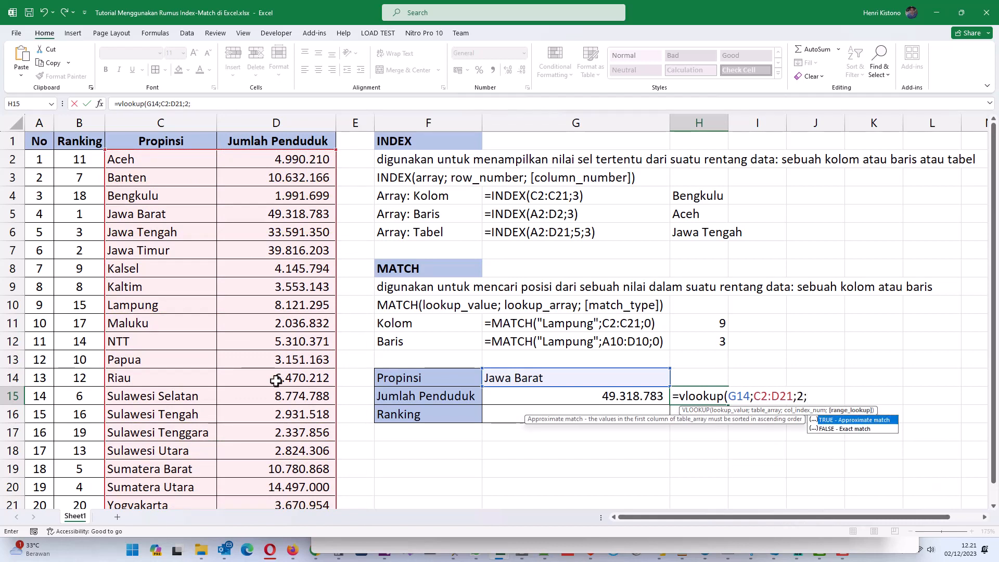
{"action": "type", "text": "false)"}
{"action": "key", "text": "Return"}
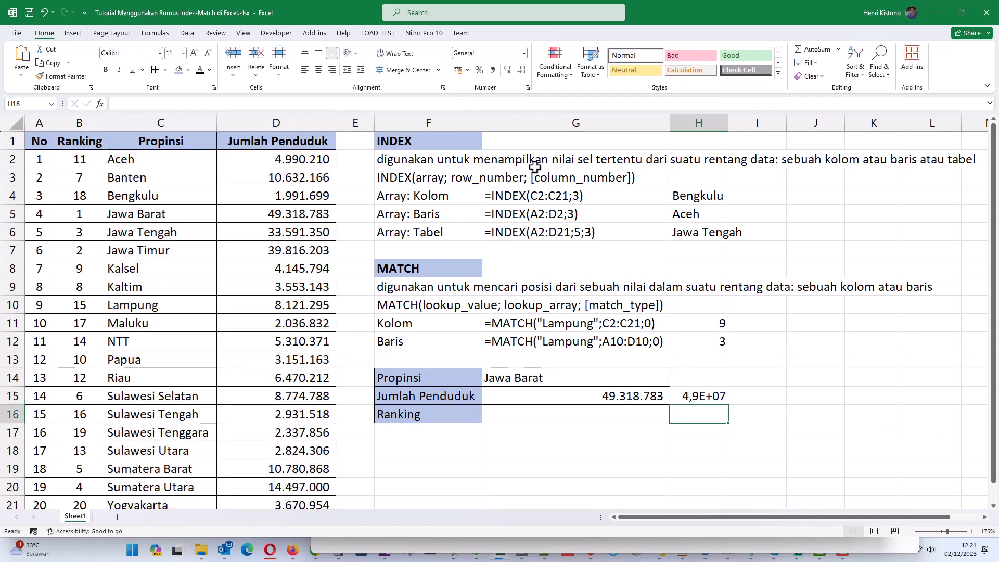
- Auto-fit the width of column H and format H15 in Comma style with no decimal places
{"action": "double_click", "coordinate": [728, 123]}
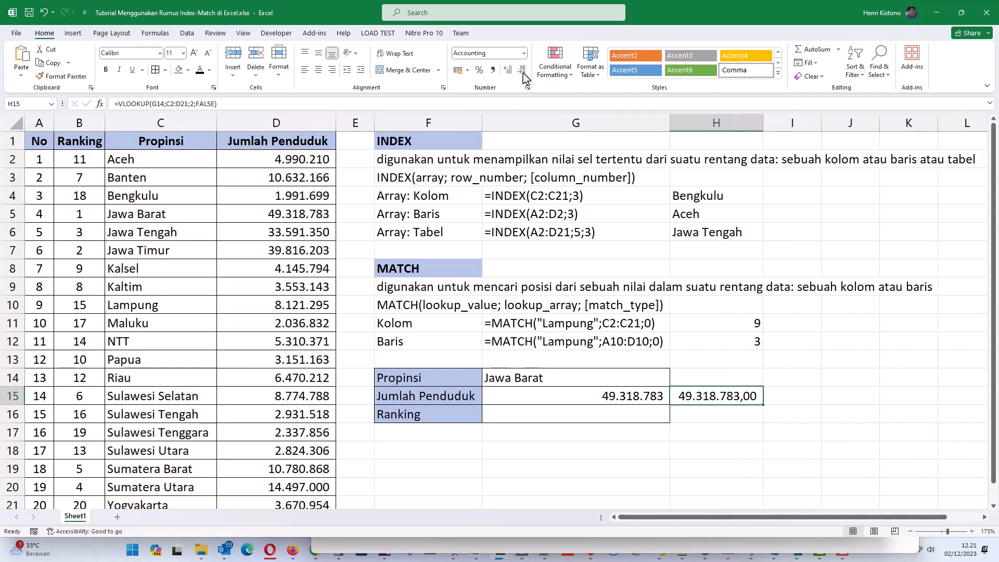
{"action": "left_click", "coordinate": [520, 70]}
{"action": "left_click", "coordinate": [521, 73]}
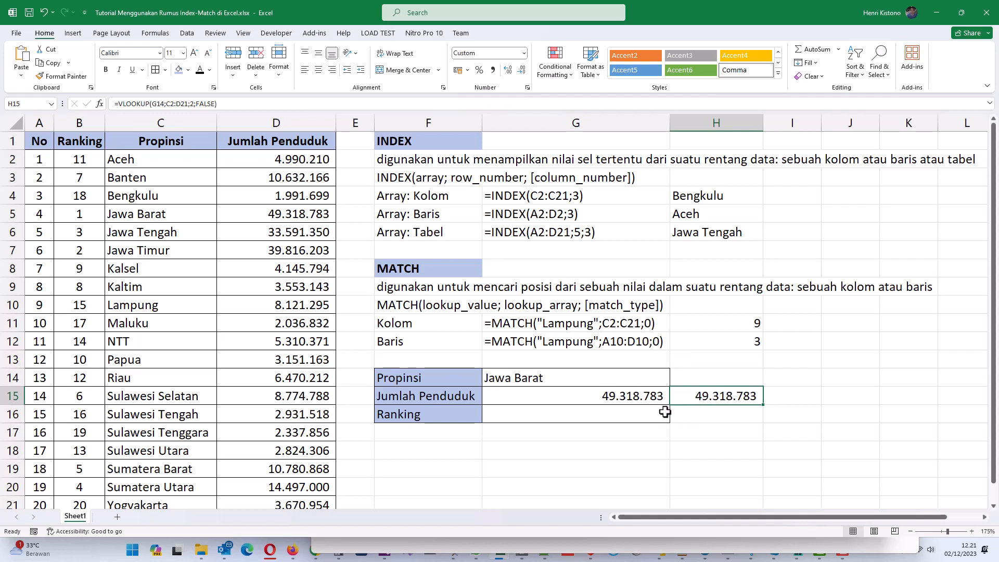
- Enter the formula =INDEX(B2:B21;MATCH(G14;C2:C21;0)) in G16 to return the selected province's Ranking
{"action": "left_click", "coordinate": [569, 417]}
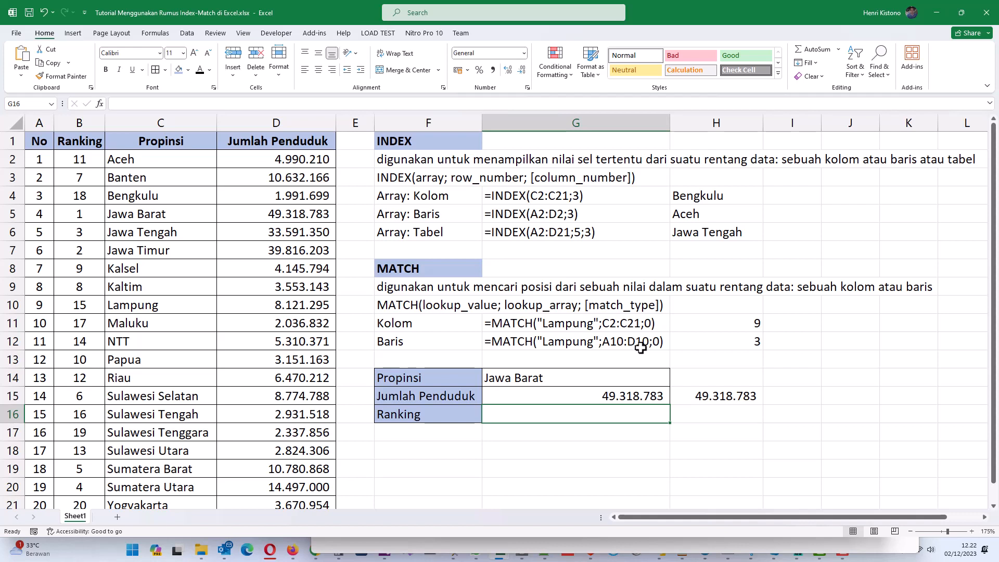
{"action": "type", "text": "=index"}
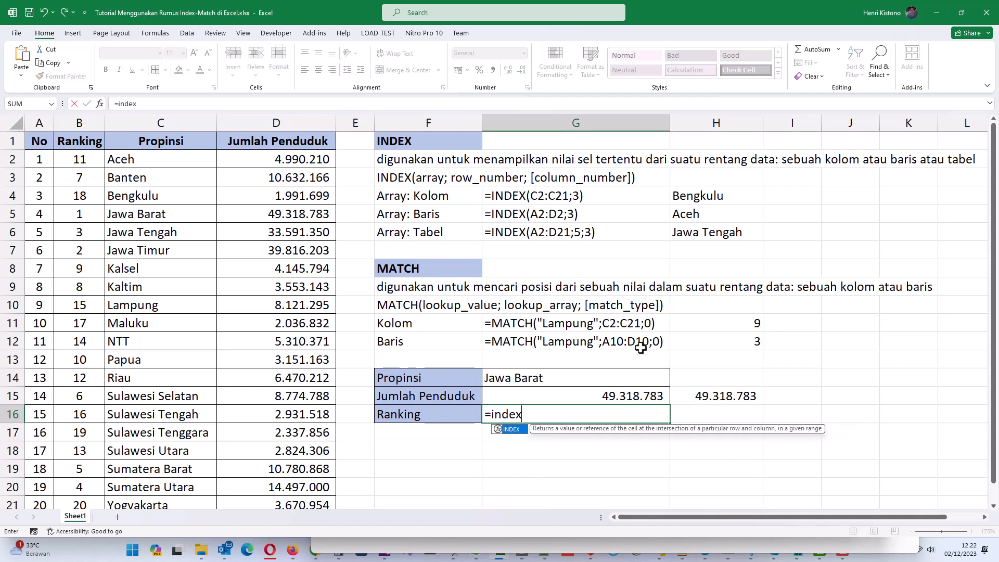
{"action": "type", "text": "("}
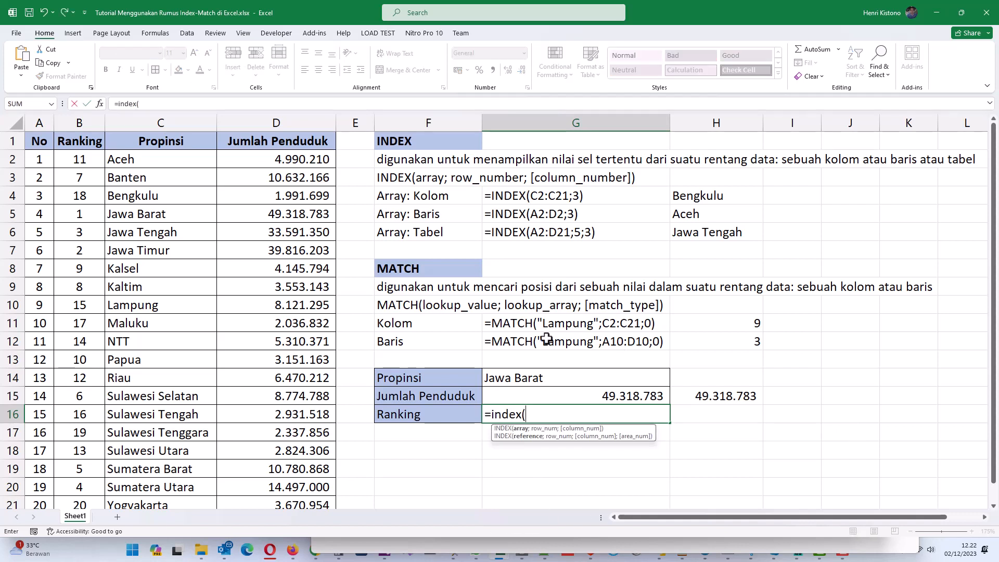
{"action": "left_click_drag", "start_coordinate": [80, 161], "coordinate": [82, 494]}
{"action": "type", "text": ";"}
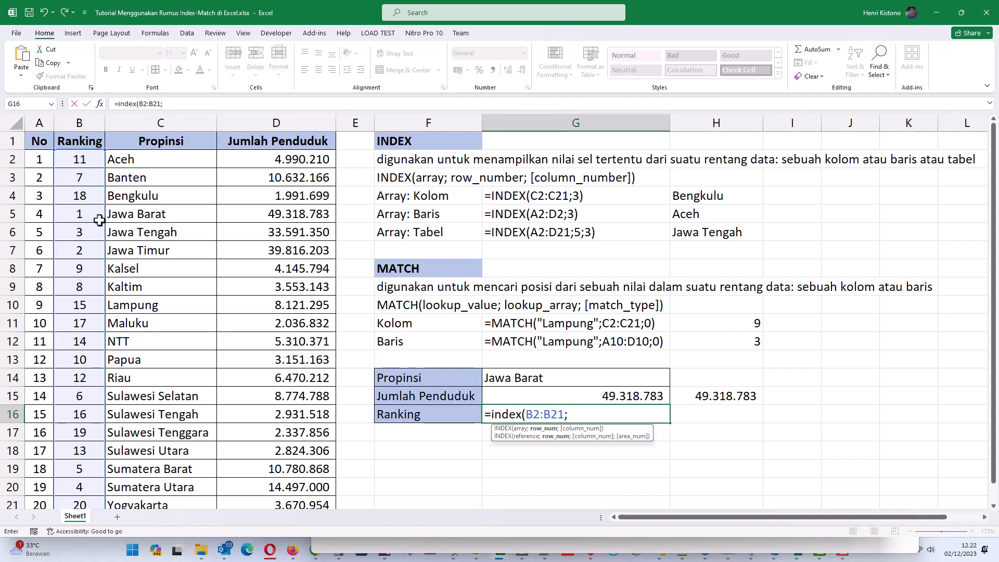
{"action": "type", "text": "match("}
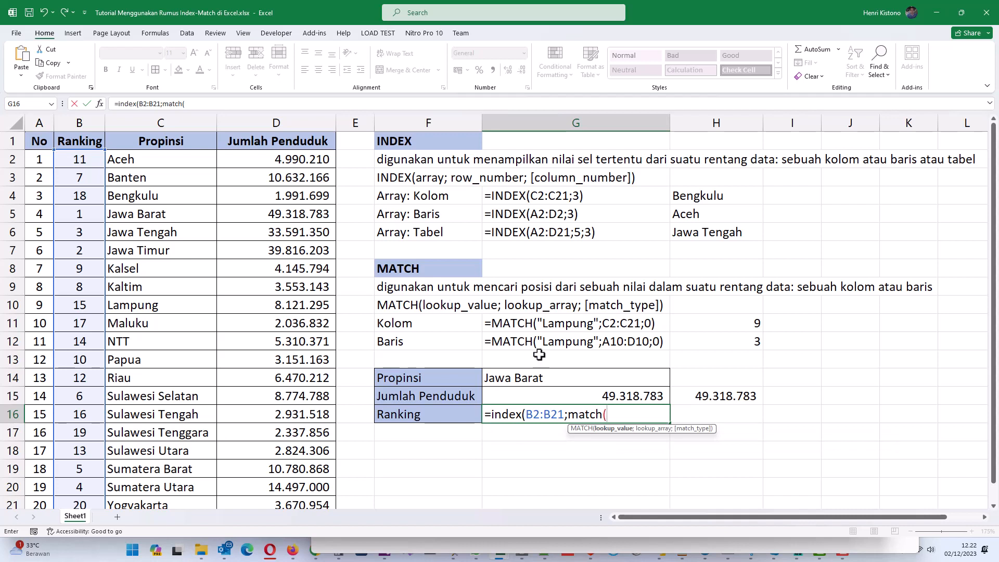
{"action": "left_click", "coordinate": [534, 379]}
{"action": "type", "text": ";"}
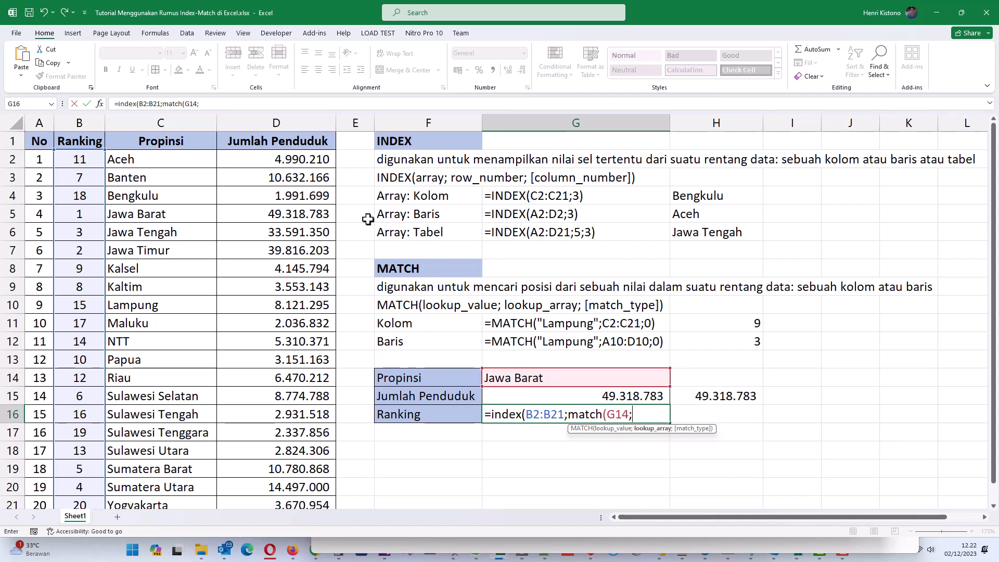
{"action": "left_click_drag", "start_coordinate": [181, 162], "coordinate": [152, 504]}
{"action": "type", "text": ";"}
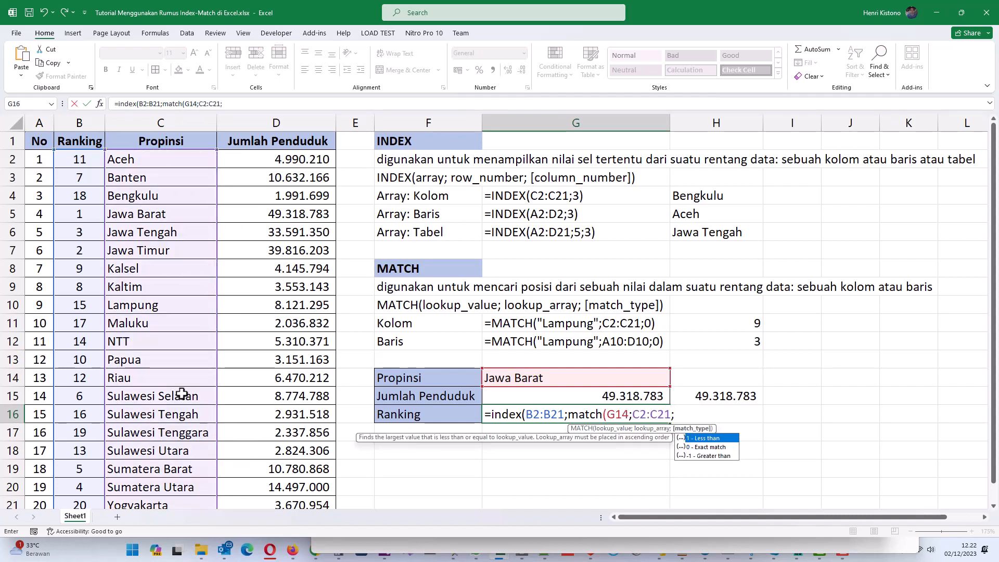
{"action": "type", "text": "0"}
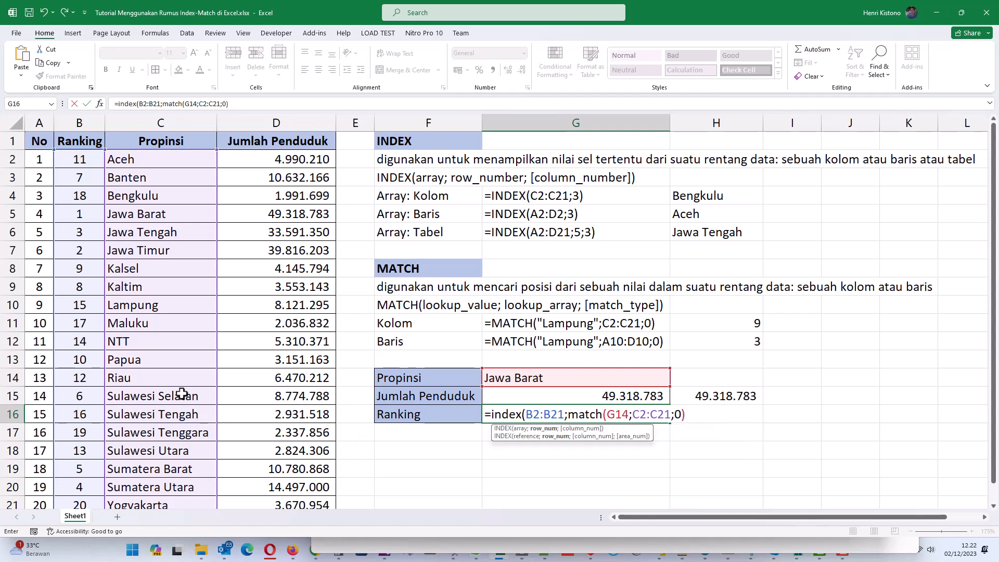
{"action": "type", "text": "))"}
{"action": "key", "text": "Return"}
{"action": "key", "text": "Up"}
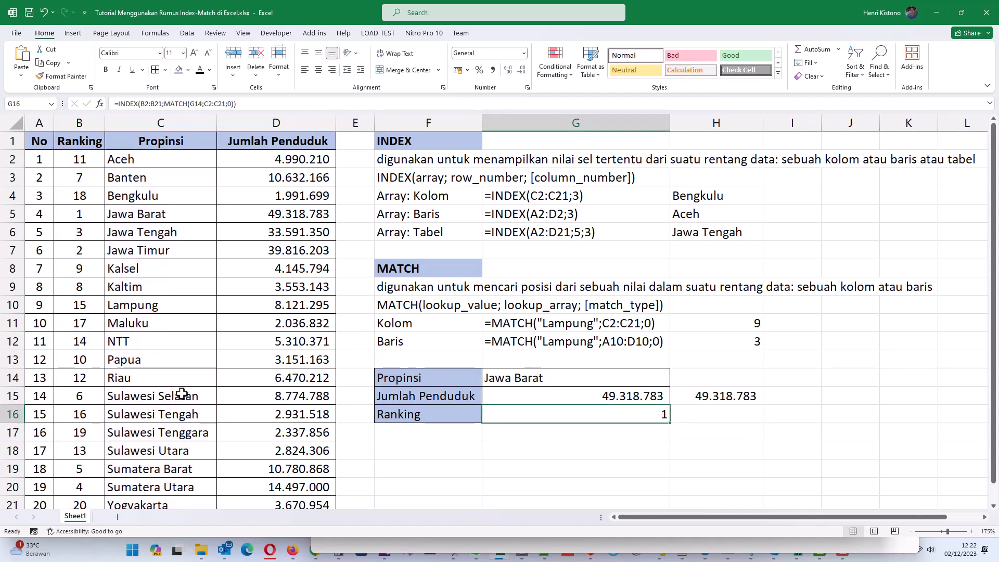
- Check the Ranking result against Jawa Barat's row in the source table and review the population formula in G15
{"action": "left_click", "coordinate": [87, 219]}
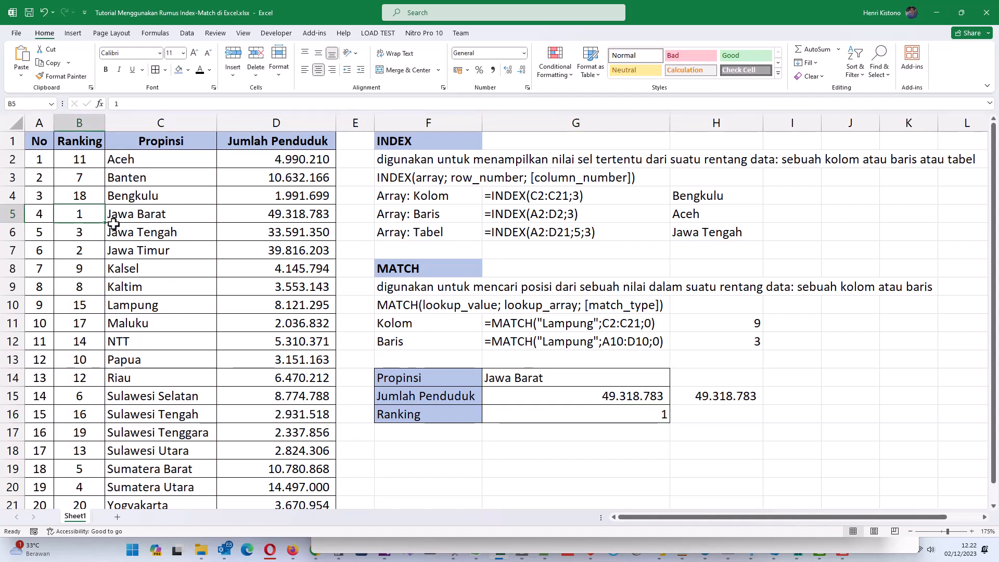
{"action": "left_click", "coordinate": [710, 409]}
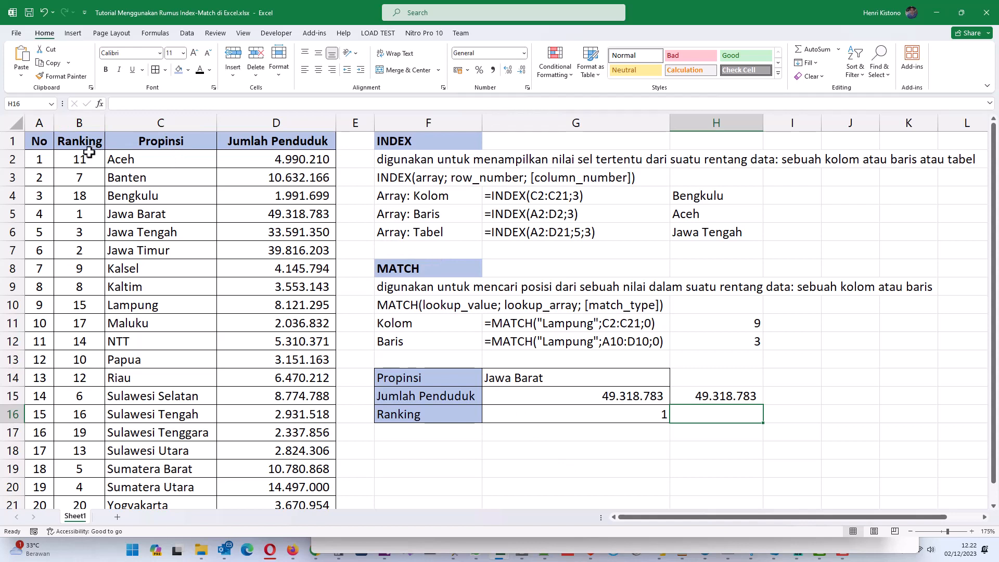
{"action": "left_click", "coordinate": [586, 393]}
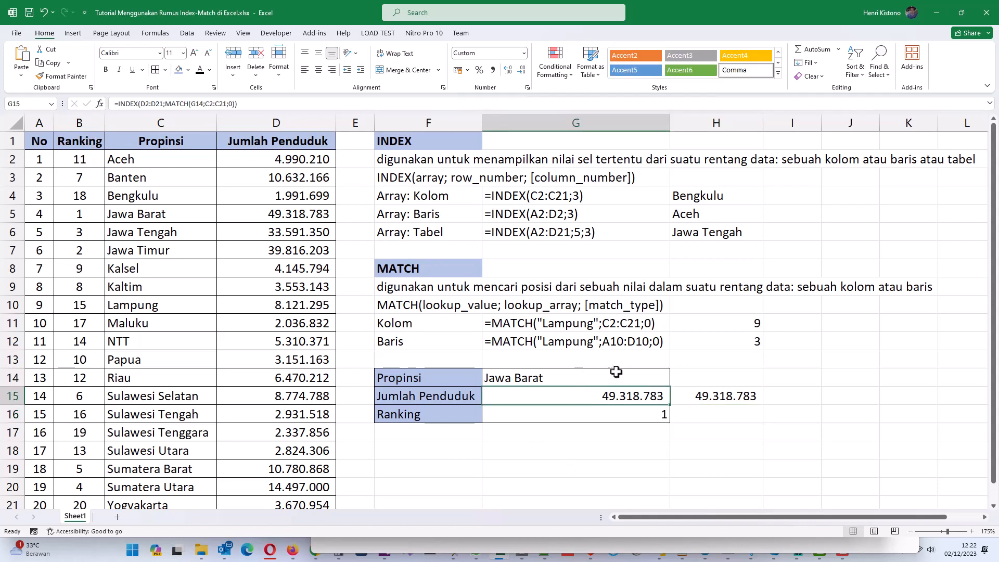
- Change the Propinsi selection in G14 to Jawa Timur
{"action": "left_click", "coordinate": [616, 371]}
{"action": "left_click", "coordinate": [675, 380]}
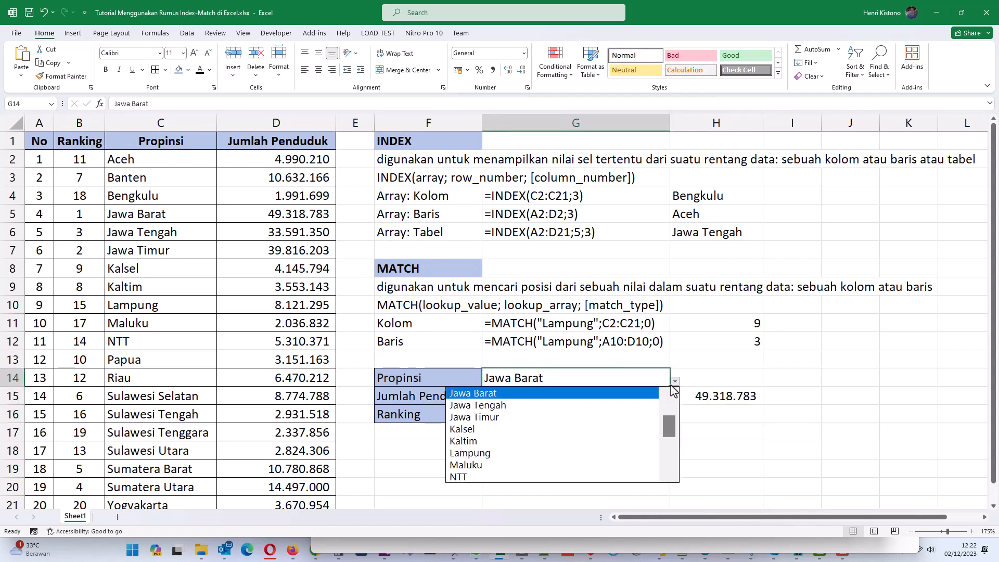
{"action": "left_click", "coordinate": [609, 418]}
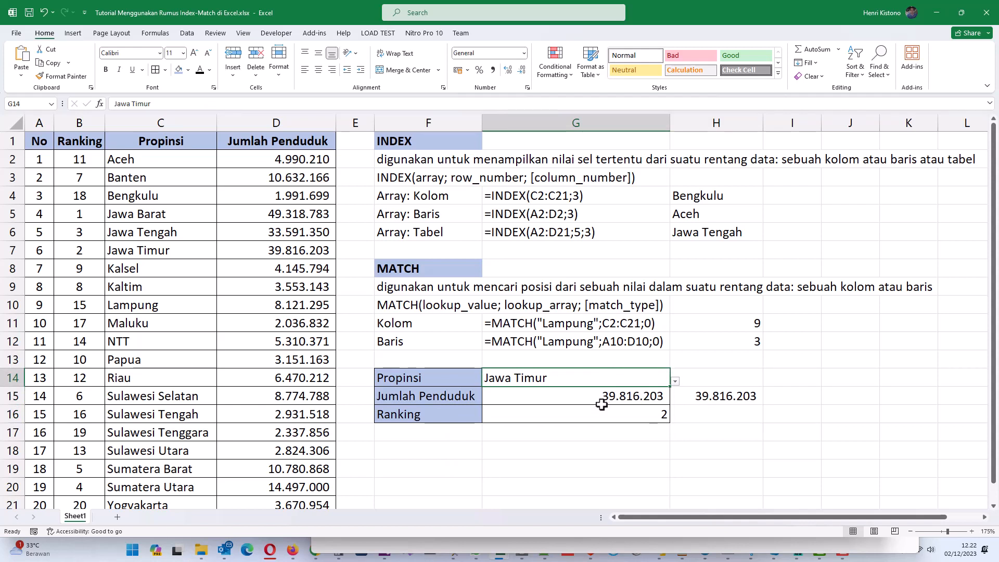
- Compare the INDEX-MATCH and VLOOKUP population results and the Ranking result with Jawa Timur's row in the source table
{"action": "left_click", "coordinate": [614, 400]}
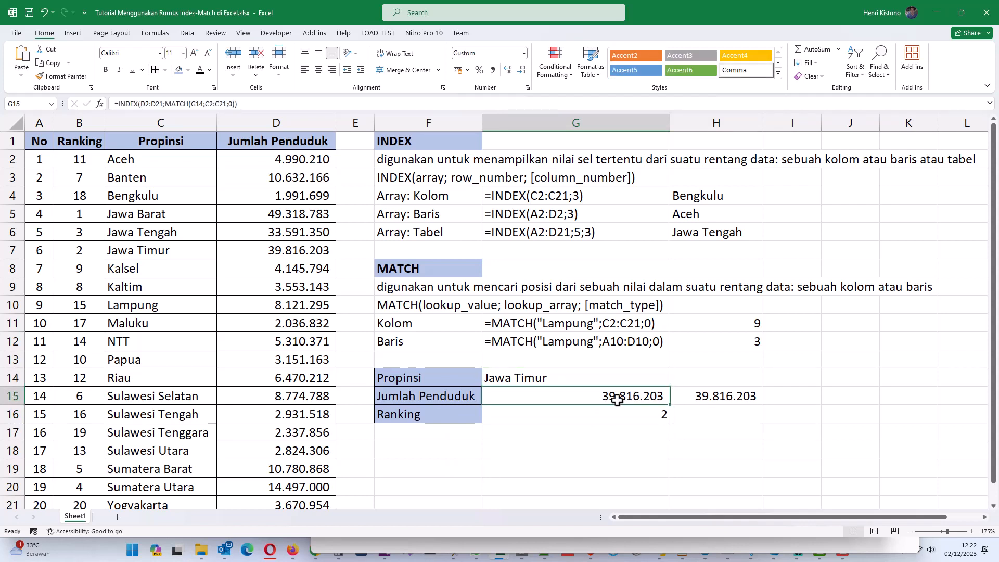
{"action": "left_click", "coordinate": [290, 251]}
{"action": "left_click", "coordinate": [718, 398]}
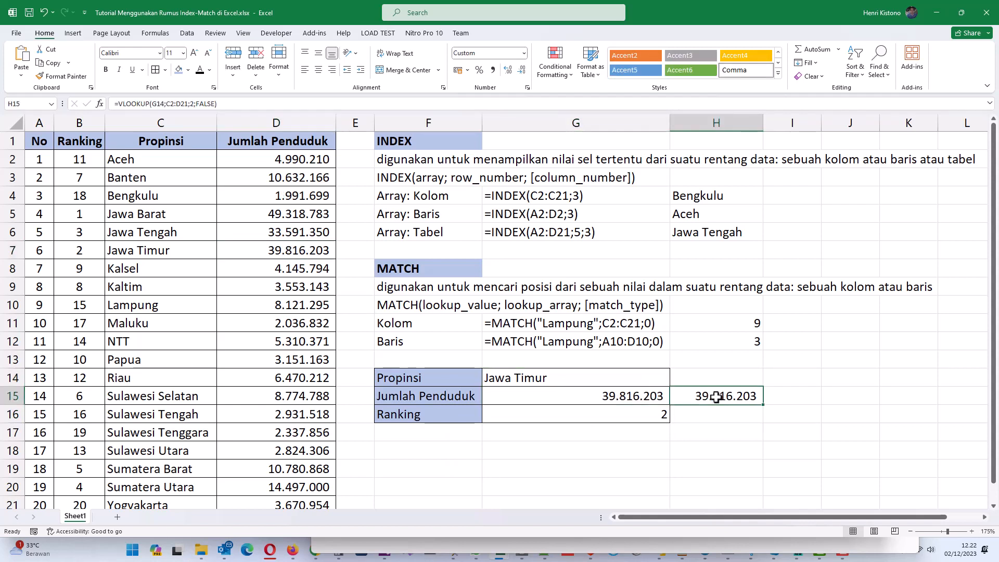
{"action": "left_click", "coordinate": [644, 413]}
{"action": "left_click", "coordinate": [82, 251]}
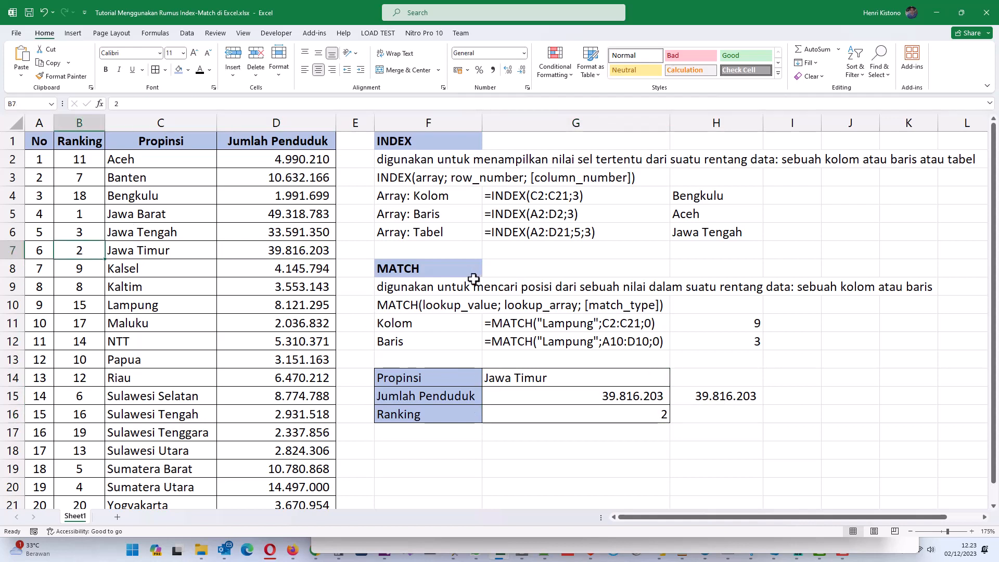